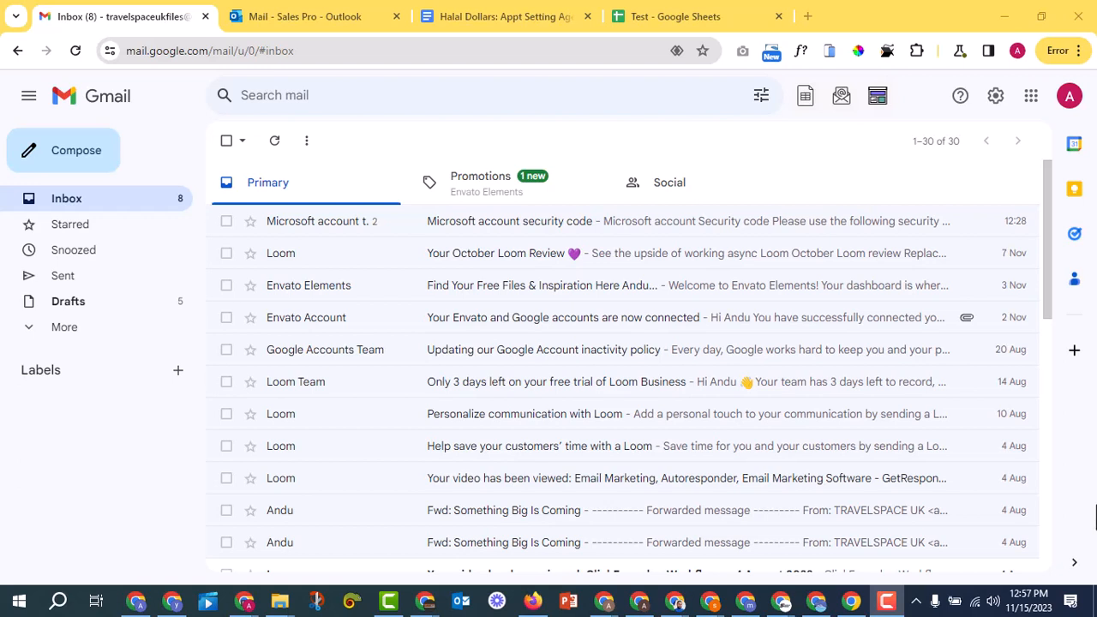
Step: Open the yamm.com website in a new browser tab directly after the Outlook tab
{"action": "left_click", "coordinate": [168, 33]}
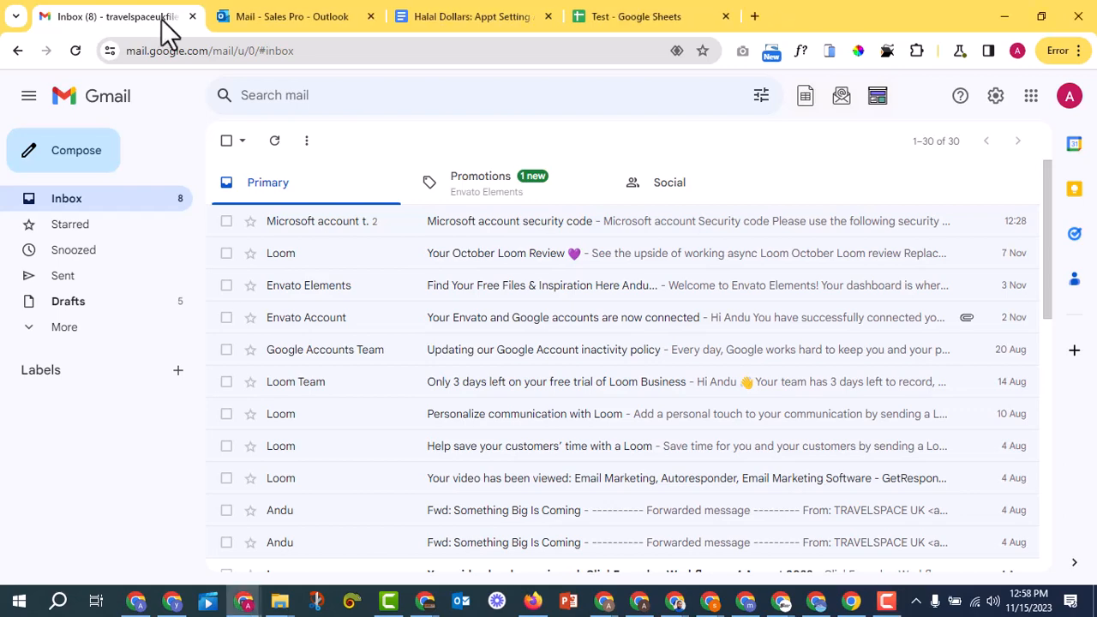
{"action": "left_click", "coordinate": [308, 16]}
{"action": "right_click", "coordinate": [311, 19]}
{"action": "left_click", "coordinate": [330, 32]}
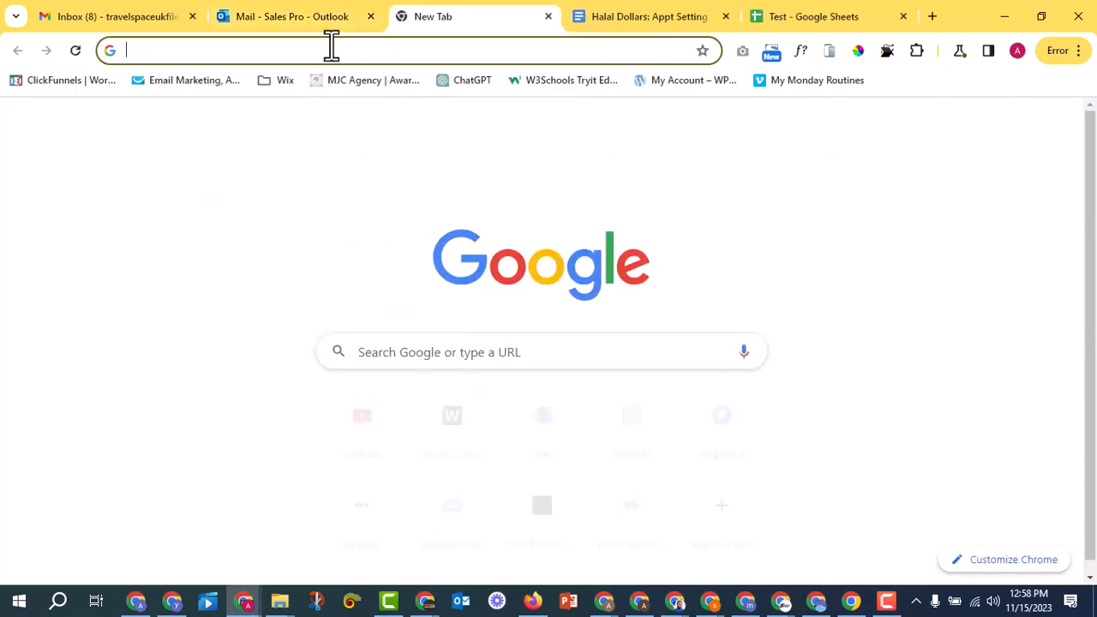
{"action": "type", "text": "ya"}
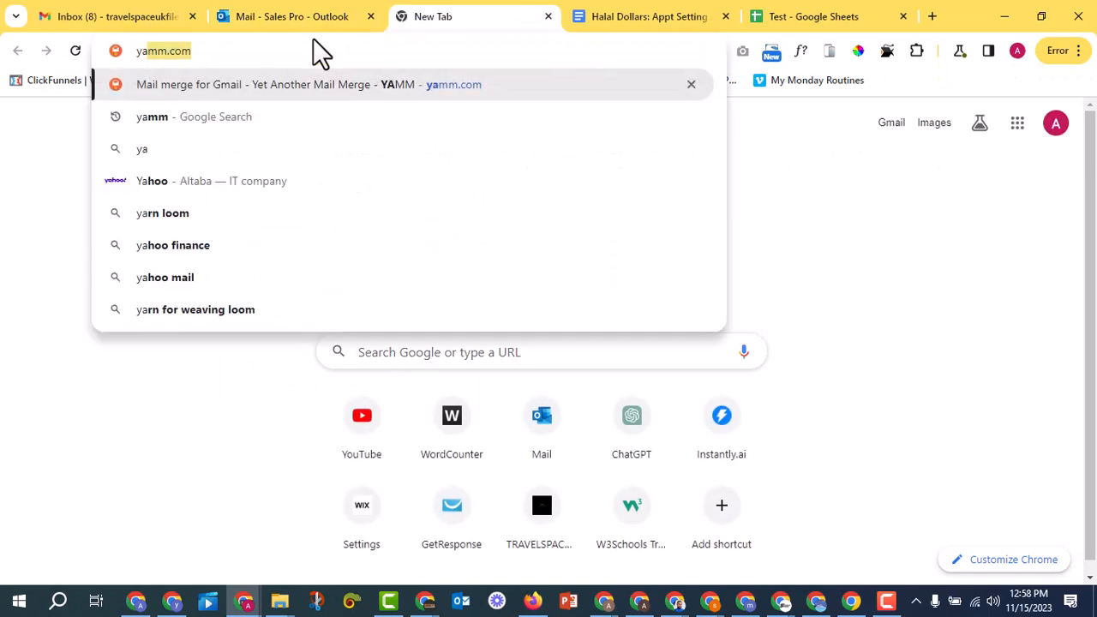
{"action": "key", "text": "Return"}
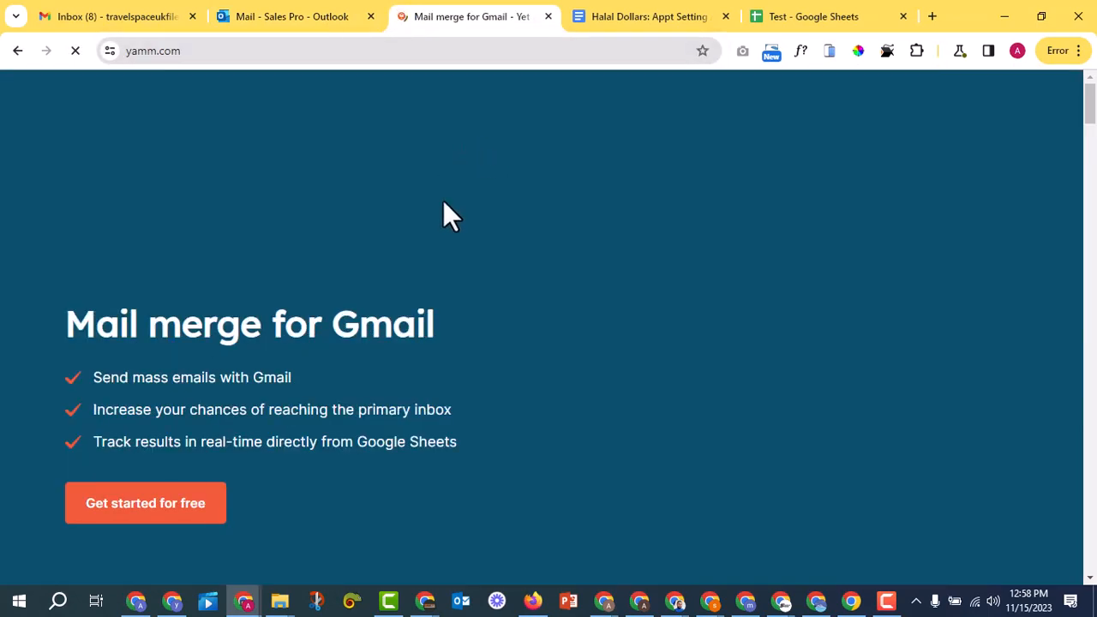
Step: Open gmass.co in a new tab next to the YAMM site and compare the two home pages
{"action": "right_click", "coordinate": [507, 19]}
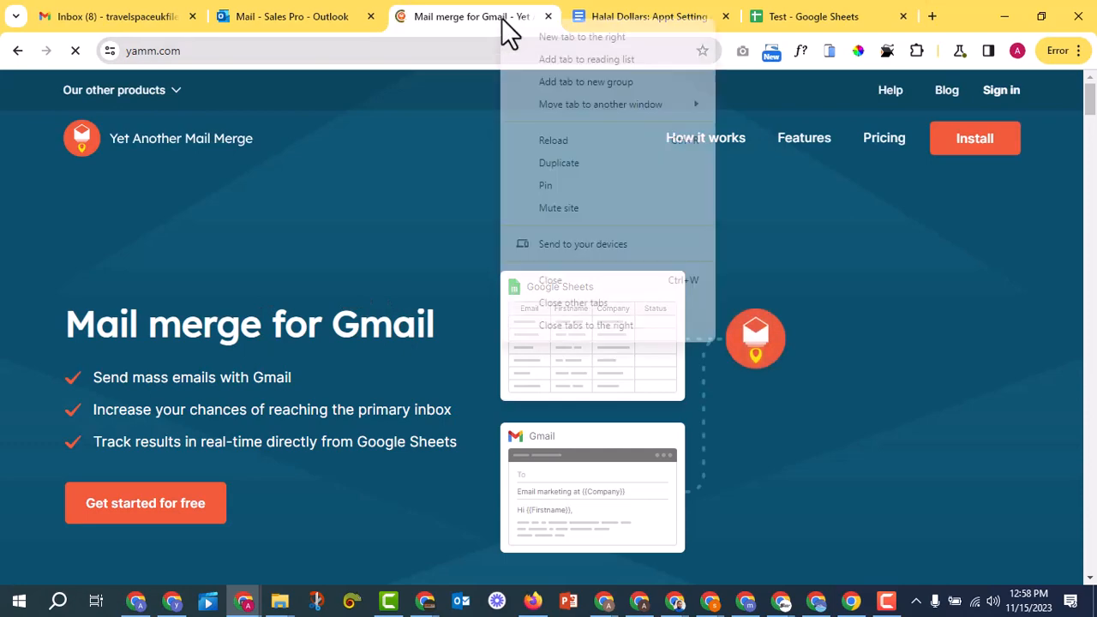
{"action": "left_click", "coordinate": [518, 36]}
{"action": "type", "text": "g"}
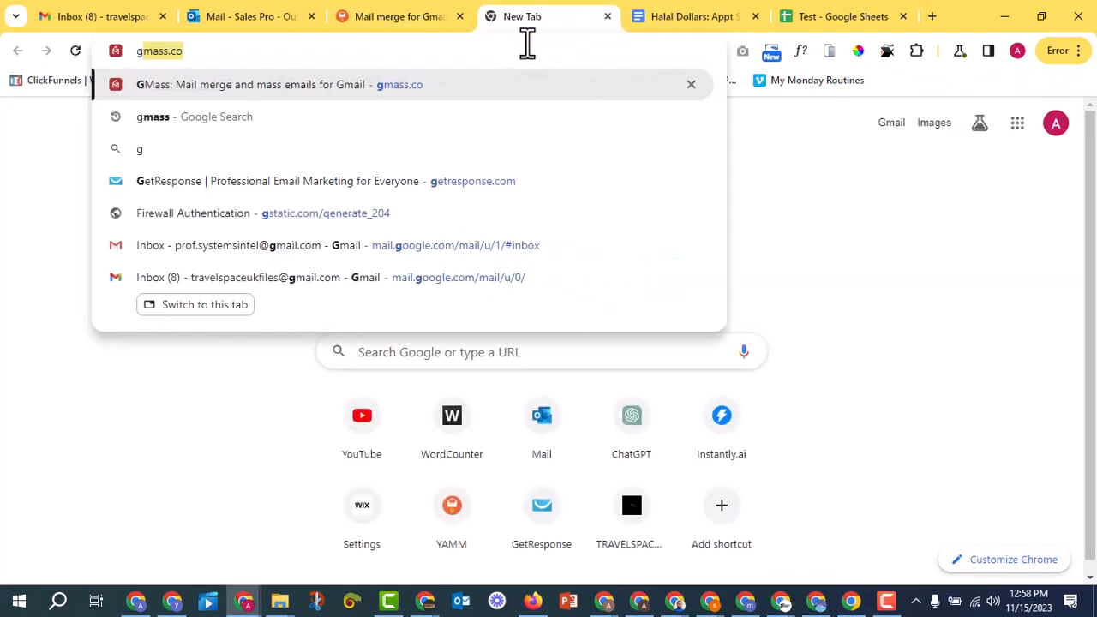
{"action": "type", "text": "mass.co"}
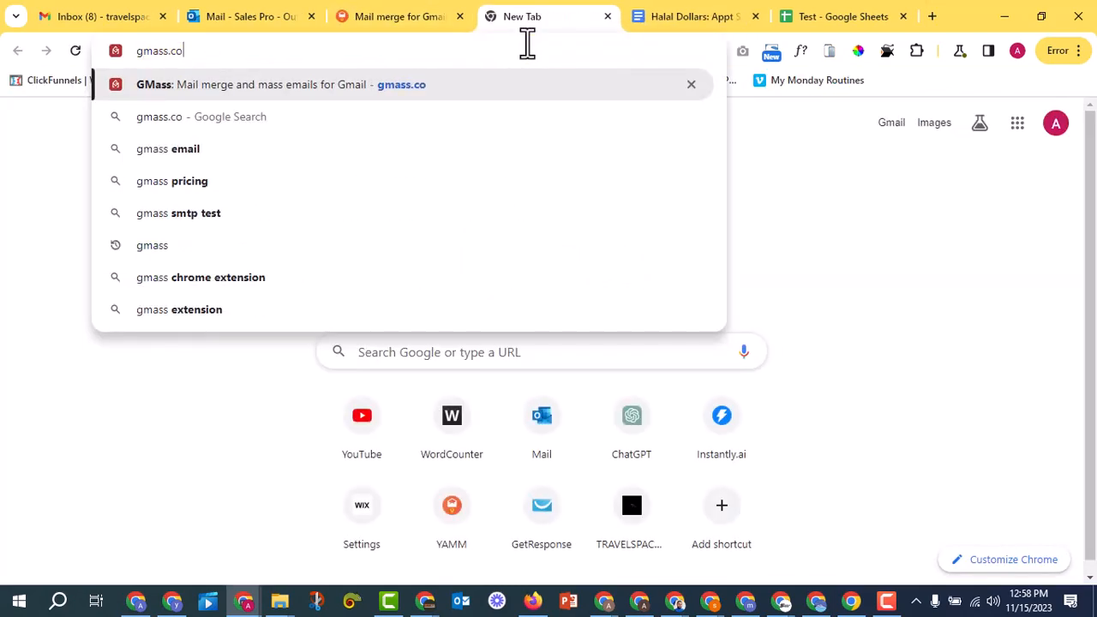
{"action": "key", "text": "Return"}
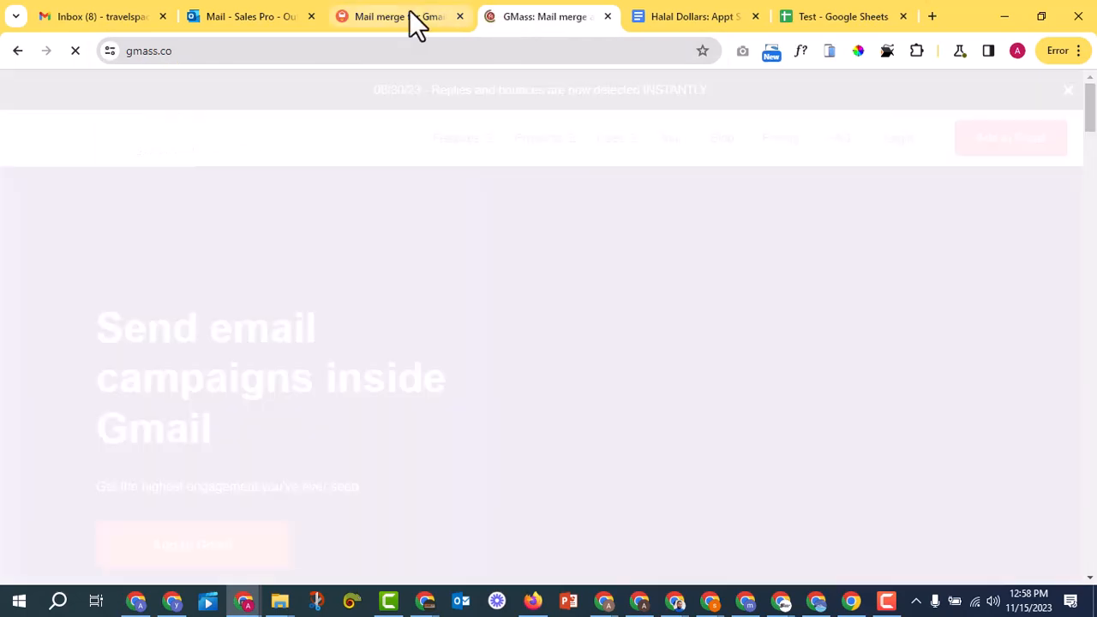
{"action": "left_click", "coordinate": [411, 17]}
{"action": "left_click", "coordinate": [569, 18]}
{"action": "left_click", "coordinate": [433, 19]}
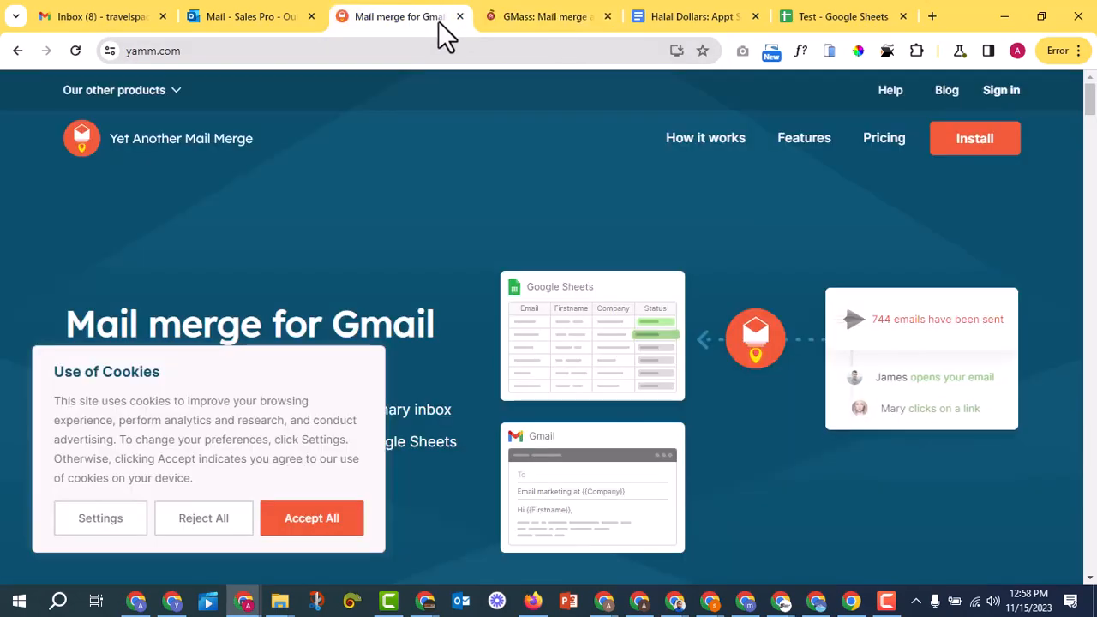
{"action": "left_click", "coordinate": [556, 15]}
{"action": "left_click", "coordinate": [428, 18]}
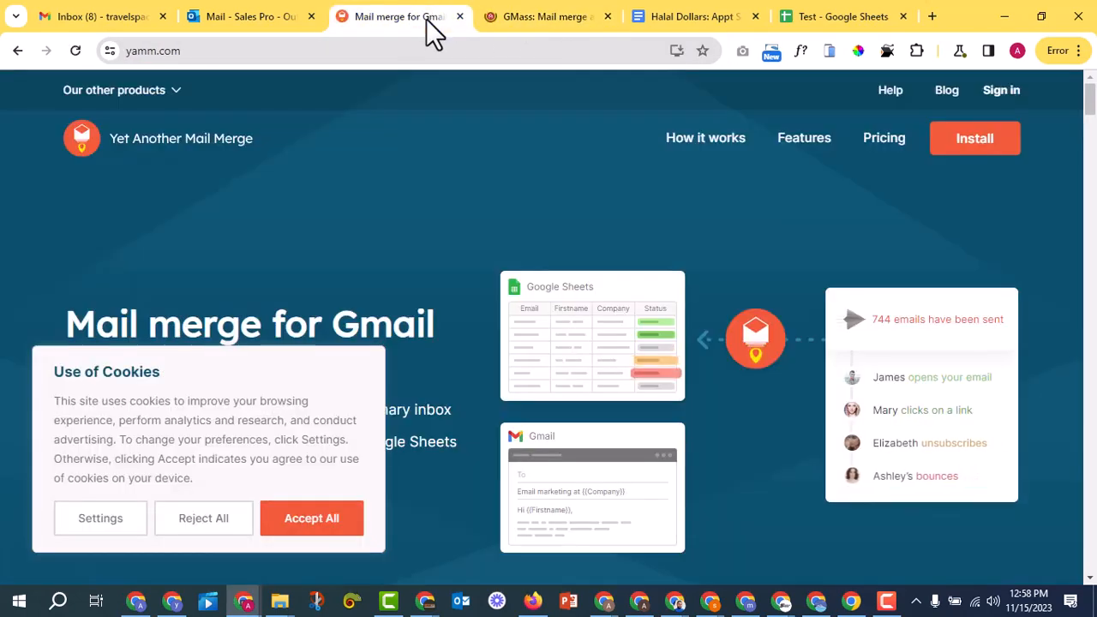
{"action": "left_click", "coordinate": [103, 17]}
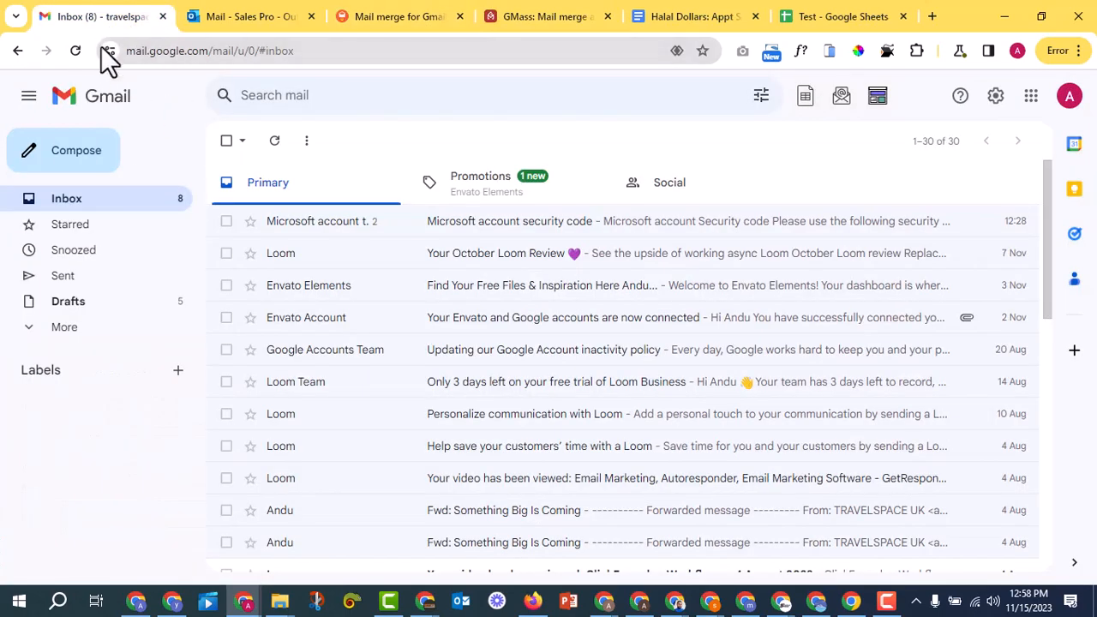
{"action": "left_click", "coordinate": [245, 20]}
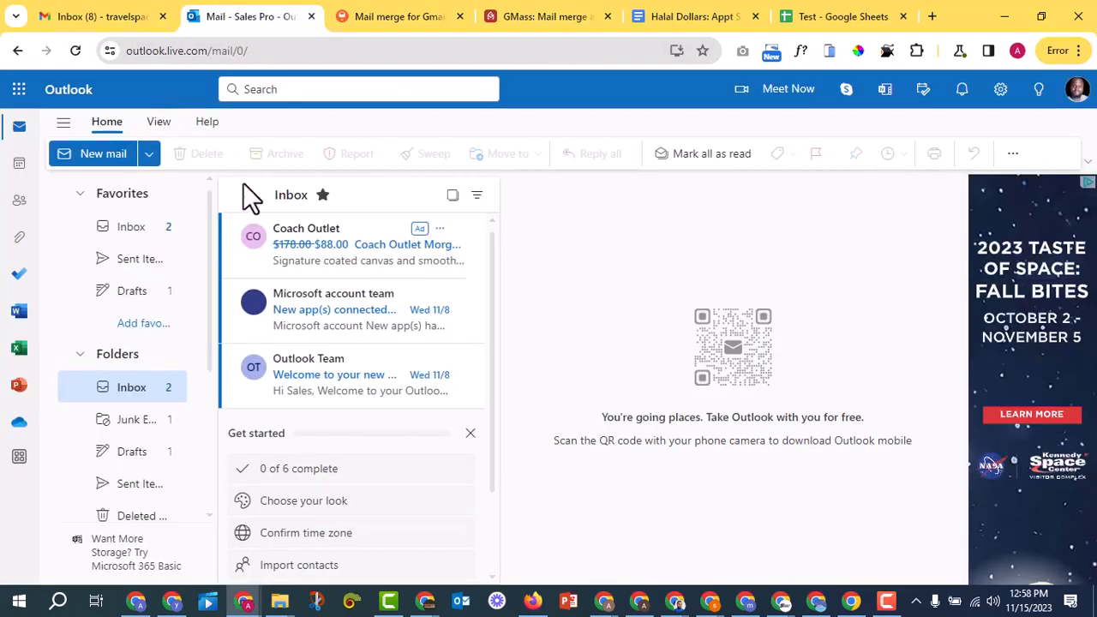
{"action": "left_click", "coordinate": [128, 23]}
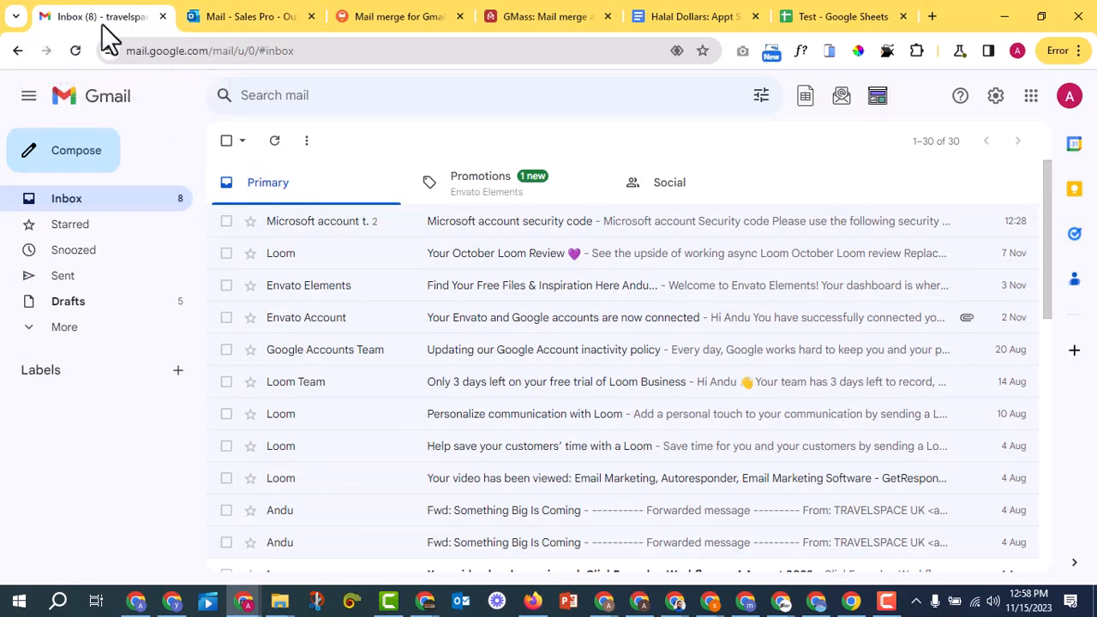
{"action": "left_click", "coordinate": [257, 20]}
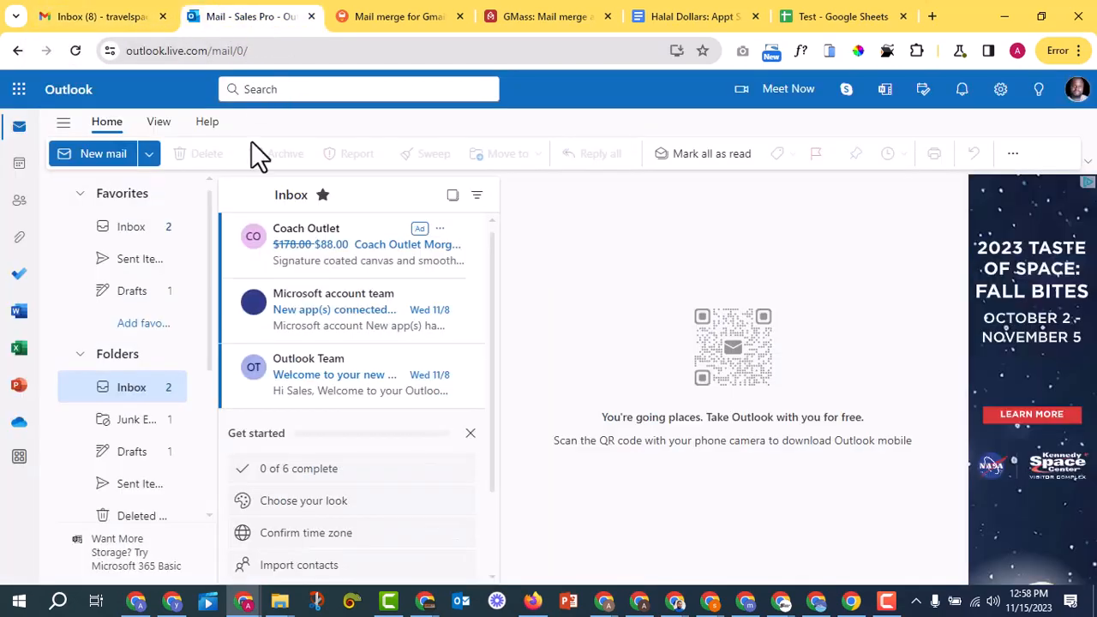
{"action": "left_click", "coordinate": [124, 26]}
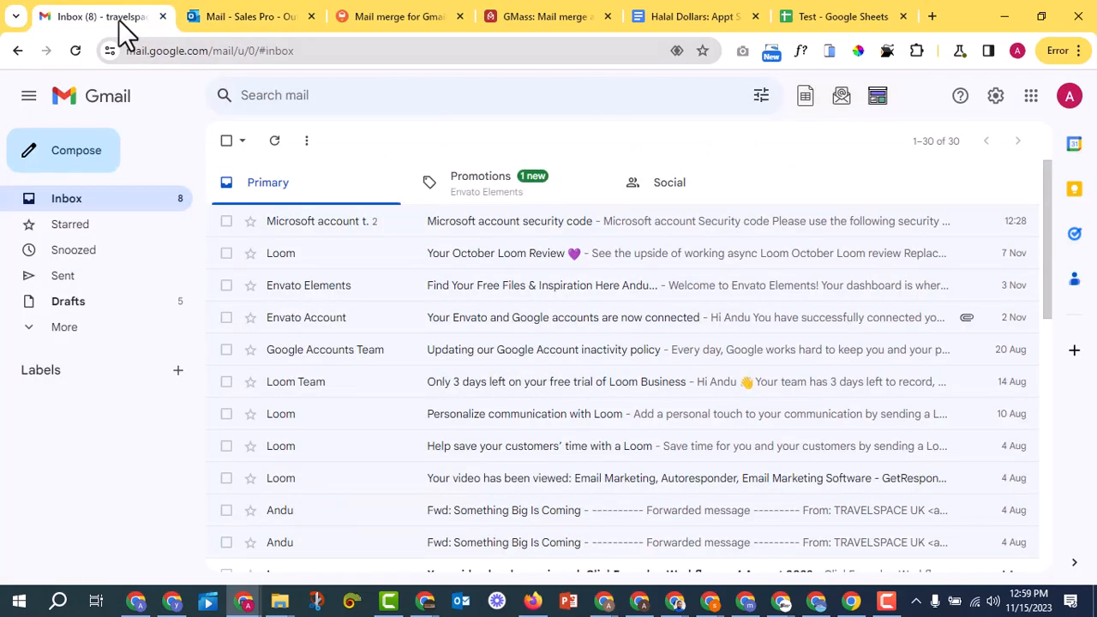
{"action": "left_click", "coordinate": [249, 31]}
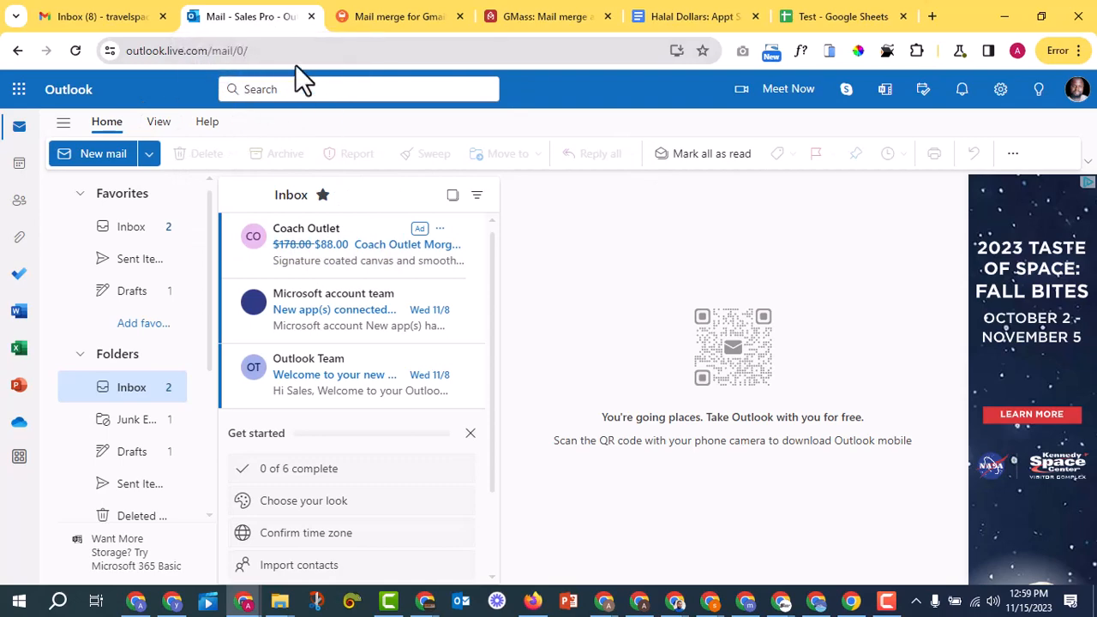
Step: Close the GMass and YAMM website tabs
{"action": "left_click", "coordinate": [430, 21]}
{"action": "left_click", "coordinate": [551, 24]}
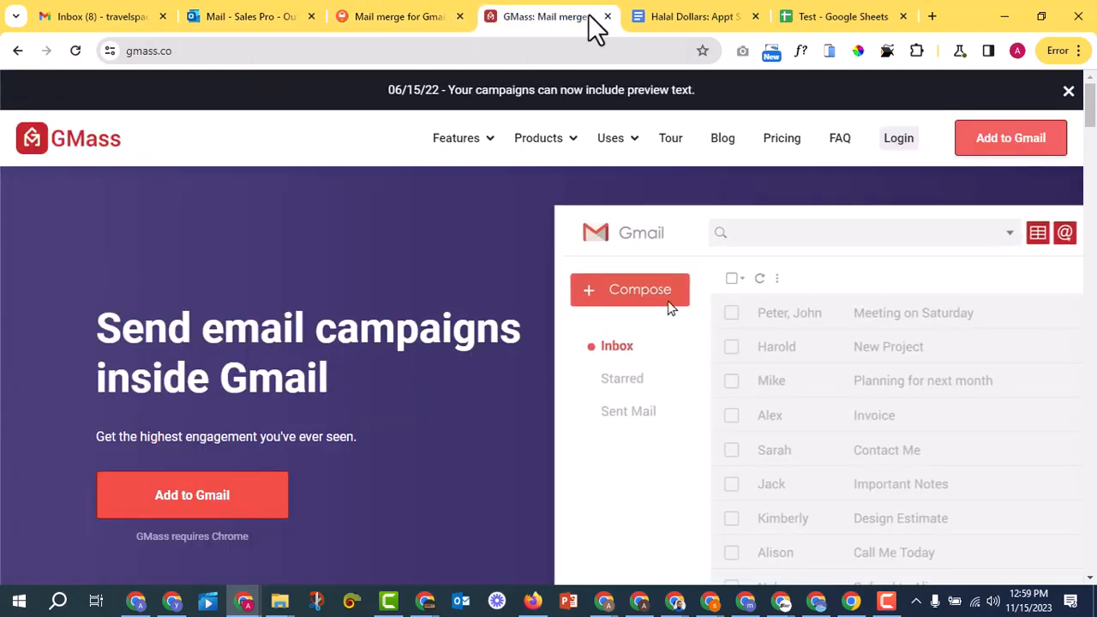
{"action": "left_click", "coordinate": [607, 17]}
{"action": "left_click", "coordinate": [454, 19]}
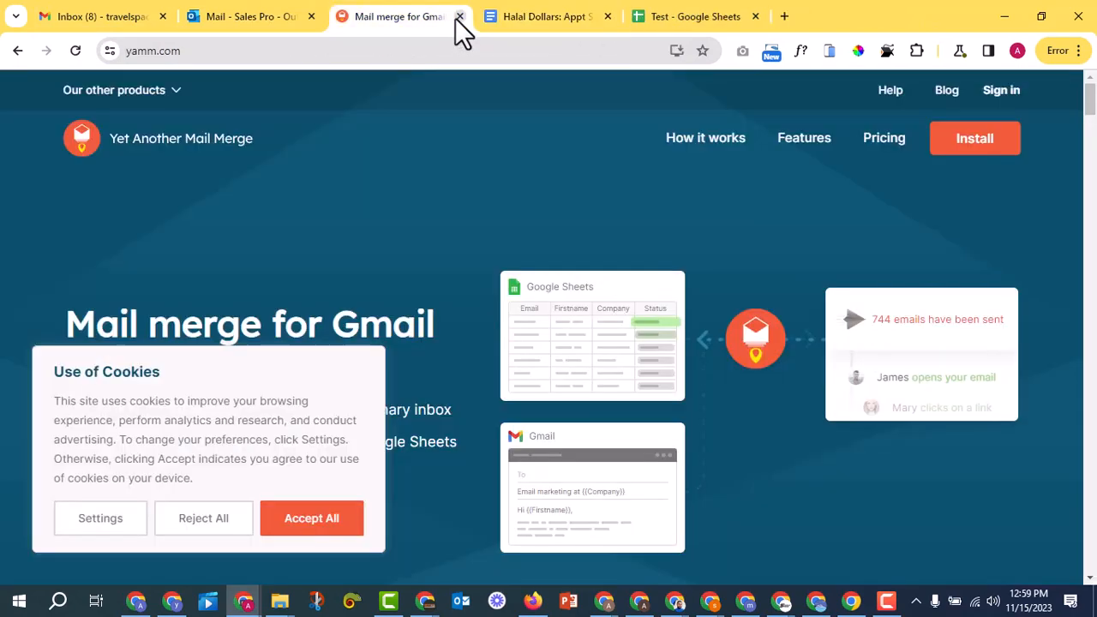
{"action": "left_click", "coordinate": [459, 17]}
Step: Open instantly.ai in a new tab after the Outlook tab and go to its pricing page
{"action": "right_click", "coordinate": [247, 21]}
{"action": "left_click", "coordinate": [264, 38]}
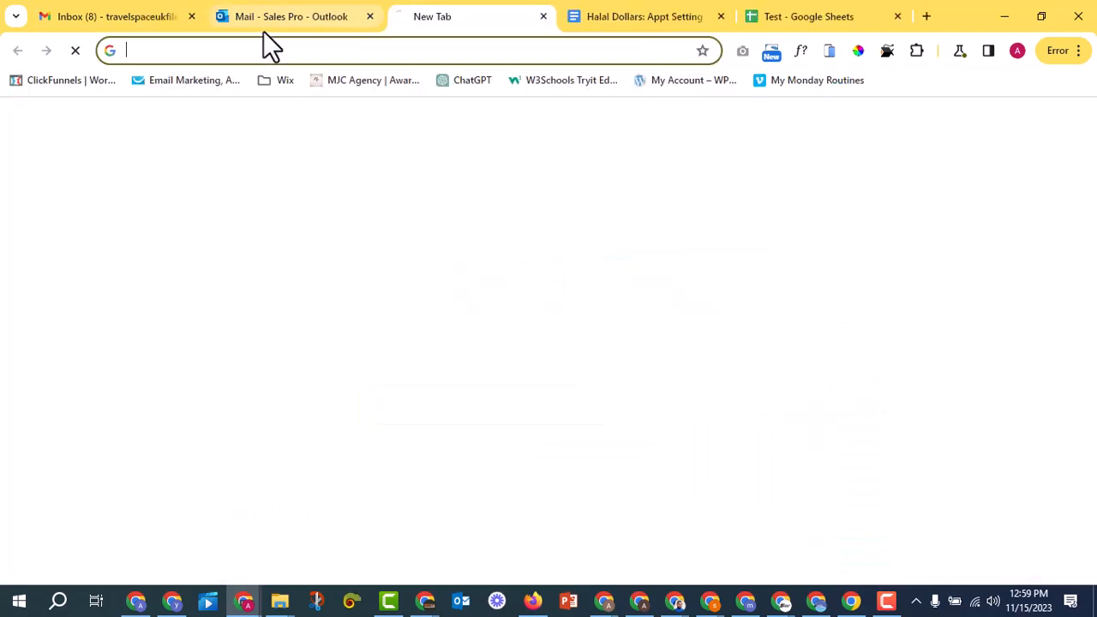
{"action": "left_click", "coordinate": [355, 49]}
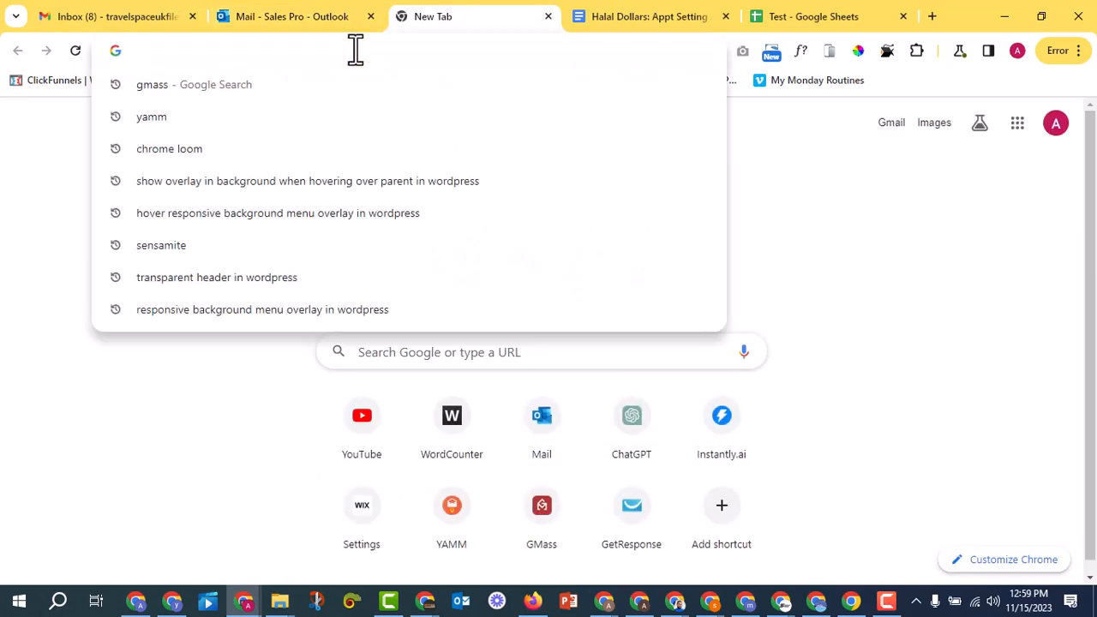
{"action": "type", "text": "instantly.ai"}
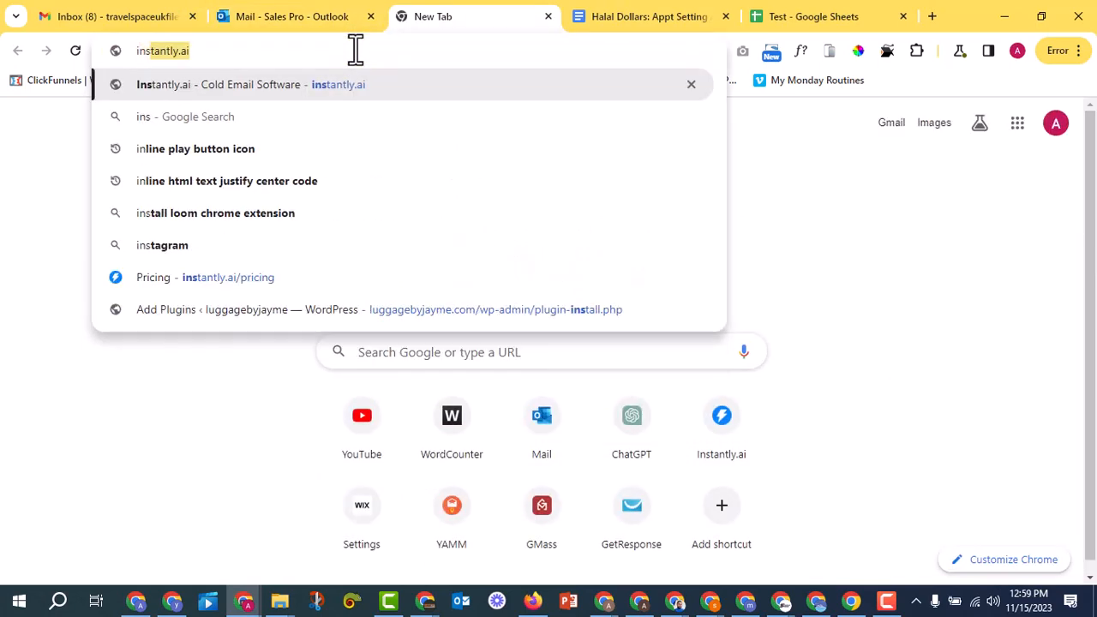
{"action": "key", "text": "Return"}
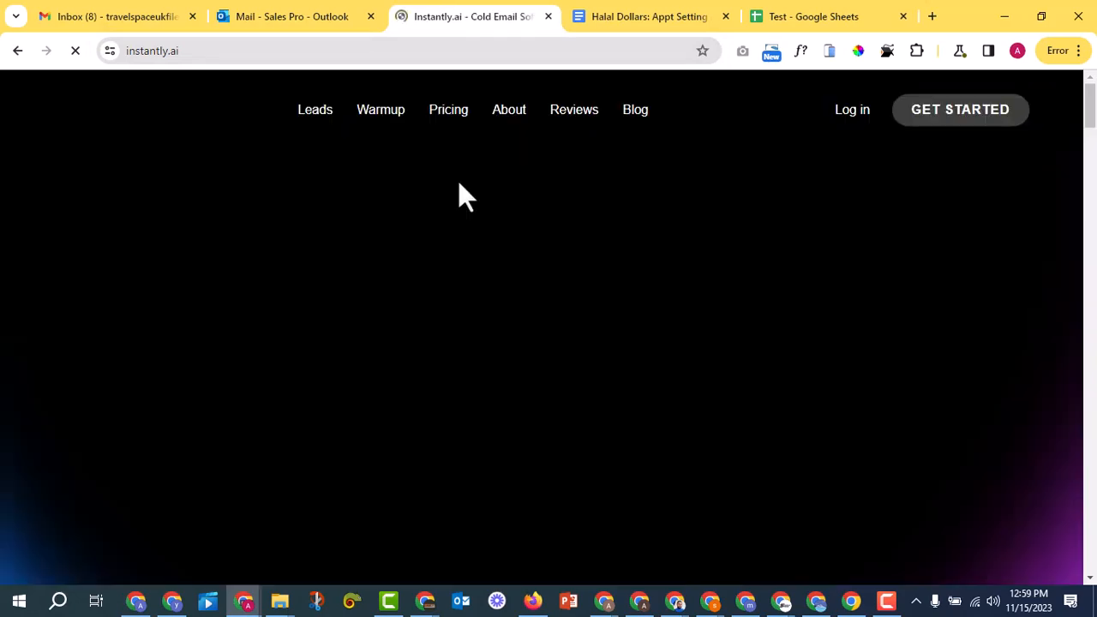
{"action": "left_click", "coordinate": [509, 110]}
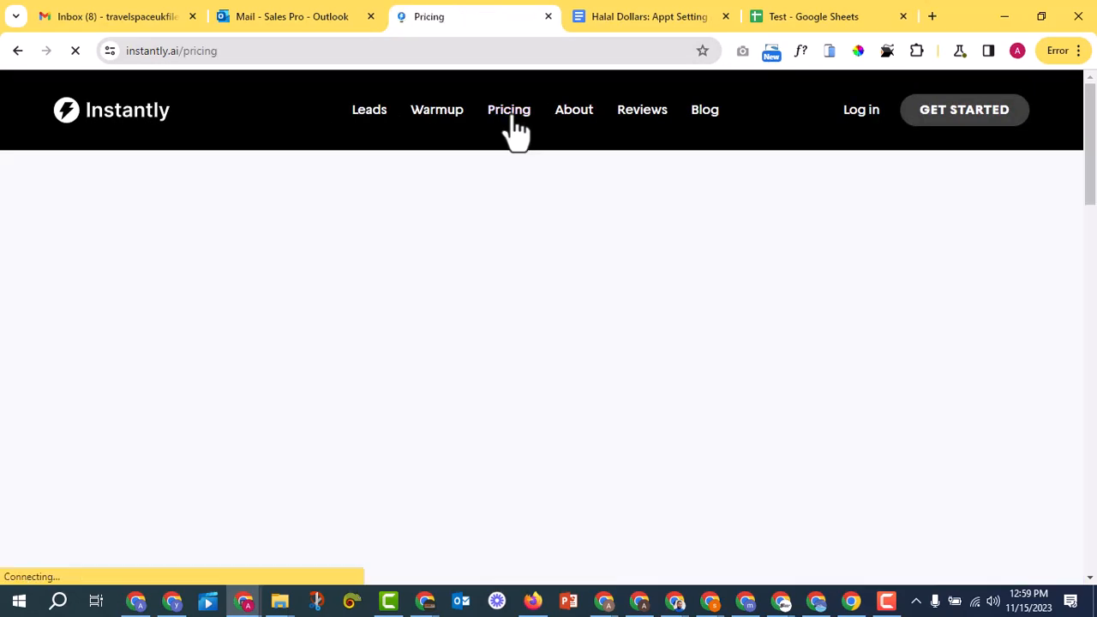
Step: Examine the Growth plan's monthly price and active-lead allowance
{"action": "scroll", "coordinate": [566, 215], "scroll_direction": "down", "scroll_amount": 5}
{"action": "left_click", "coordinate": [452, 224]}
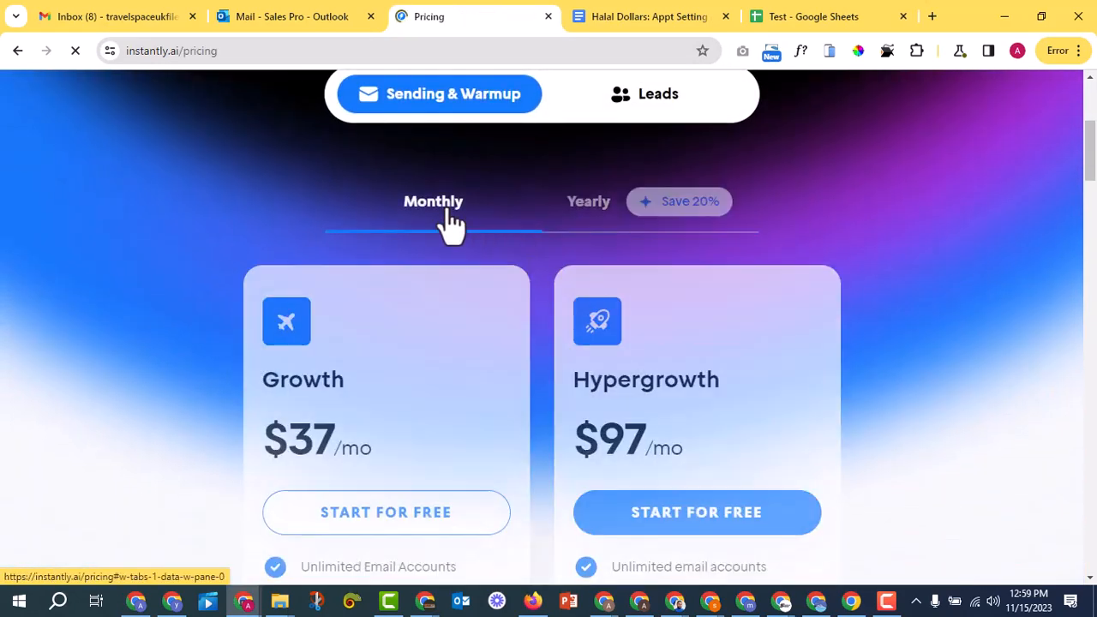
{"action": "scroll", "coordinate": [451, 231], "scroll_direction": "down", "scroll_amount": 3}
{"action": "left_click_drag", "start_coordinate": [272, 129], "coordinate": [377, 122]}
{"action": "left_click", "coordinate": [415, 122]}
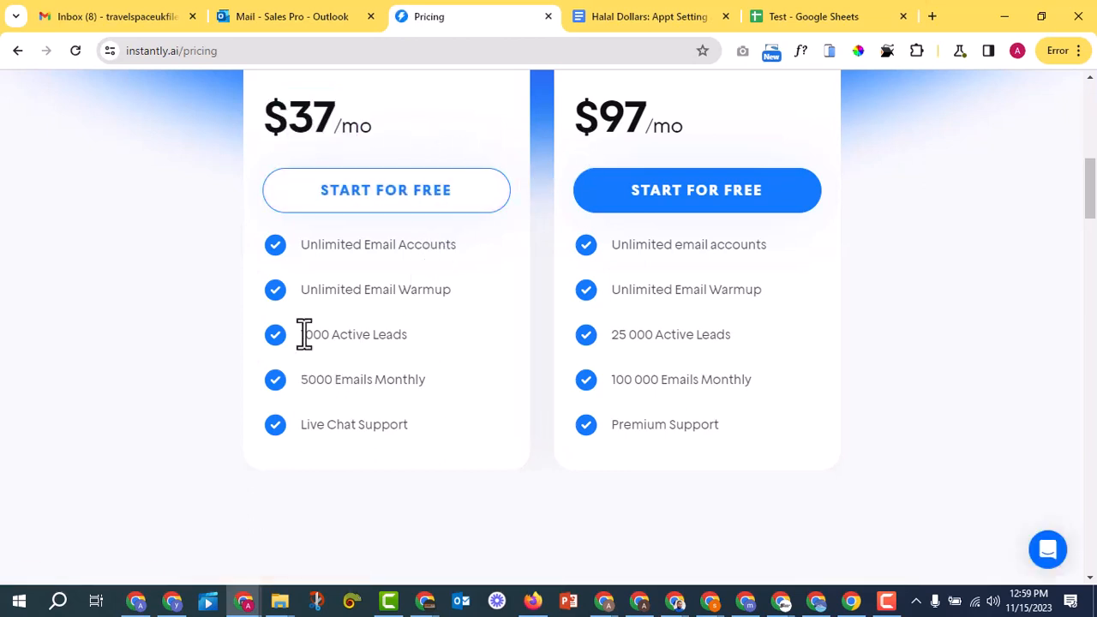
{"action": "left_click_drag", "start_coordinate": [302, 334], "coordinate": [352, 336]}
{"action": "left_click", "coordinate": [424, 338]}
Step: Examine the Hypergrowth plan's active-lead allowance and monthly price, and close the Instantly pricing tab
{"action": "left_click_drag", "start_coordinate": [610, 335], "coordinate": [717, 335]}
{"action": "left_click", "coordinate": [718, 335]}
{"action": "scroll", "coordinate": [714, 334], "scroll_direction": "up", "scroll_amount": 2}
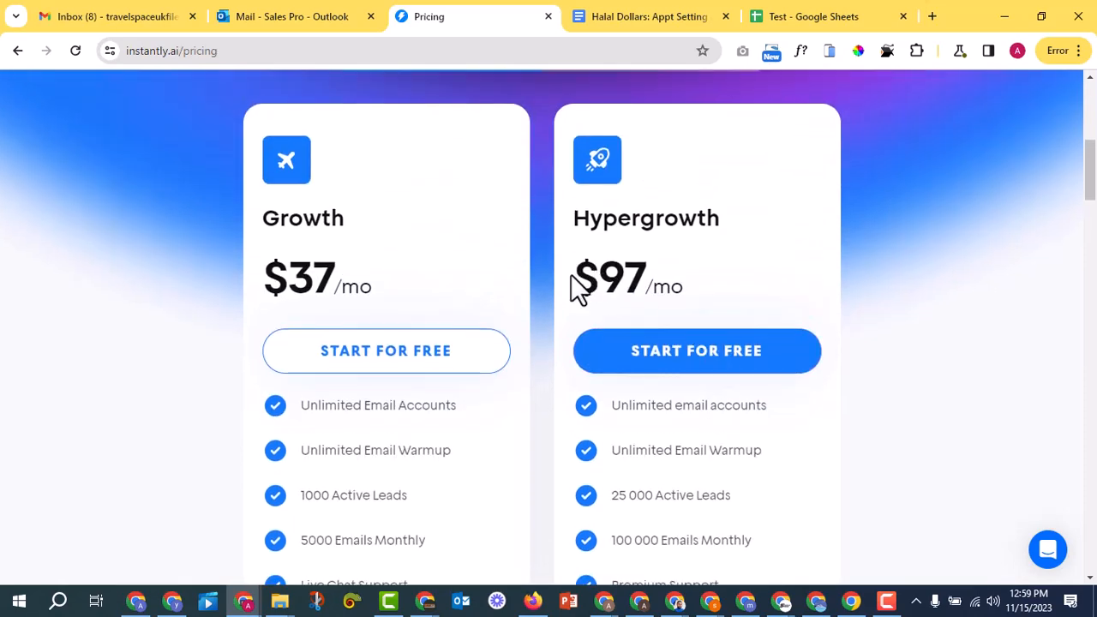
{"action": "left_click_drag", "start_coordinate": [573, 276], "coordinate": [715, 276]}
{"action": "left_click", "coordinate": [737, 269]}
{"action": "scroll", "coordinate": [735, 266], "scroll_direction": "up", "scroll_amount": 6}
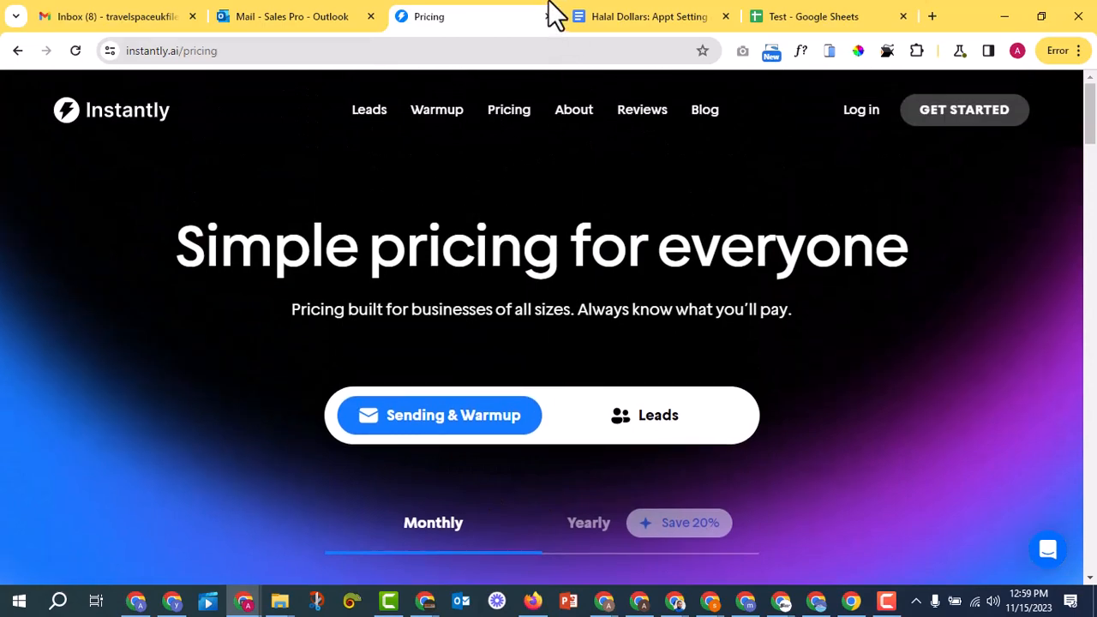
{"action": "left_click", "coordinate": [548, 17]}
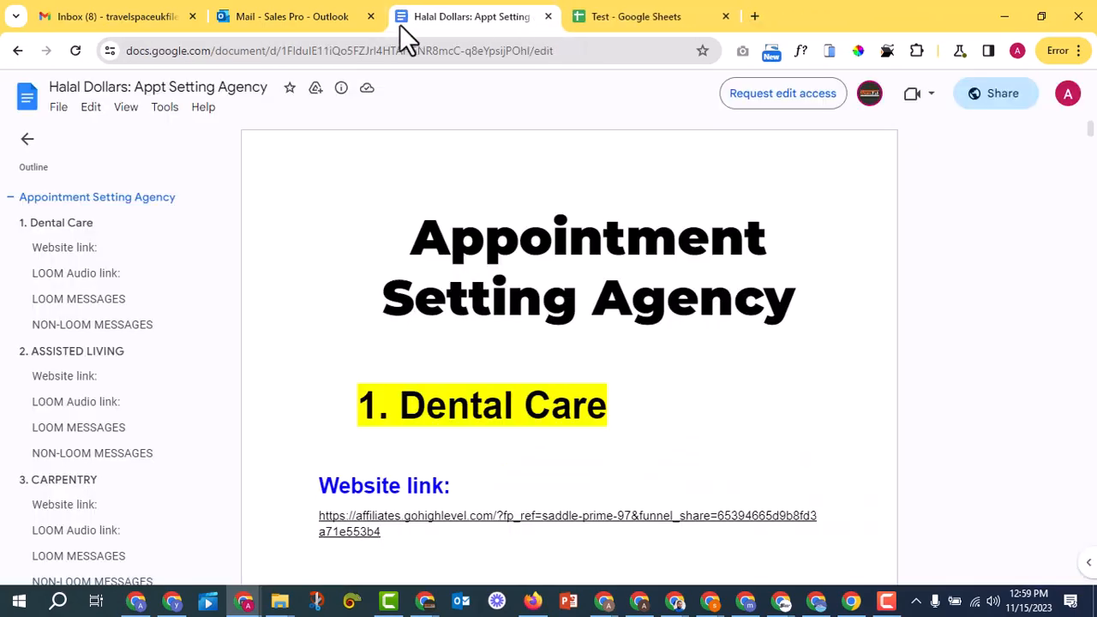
{"action": "left_click", "coordinate": [139, 16]}
{"action": "left_click", "coordinate": [272, 19]}
{"action": "left_click", "coordinate": [116, 19]}
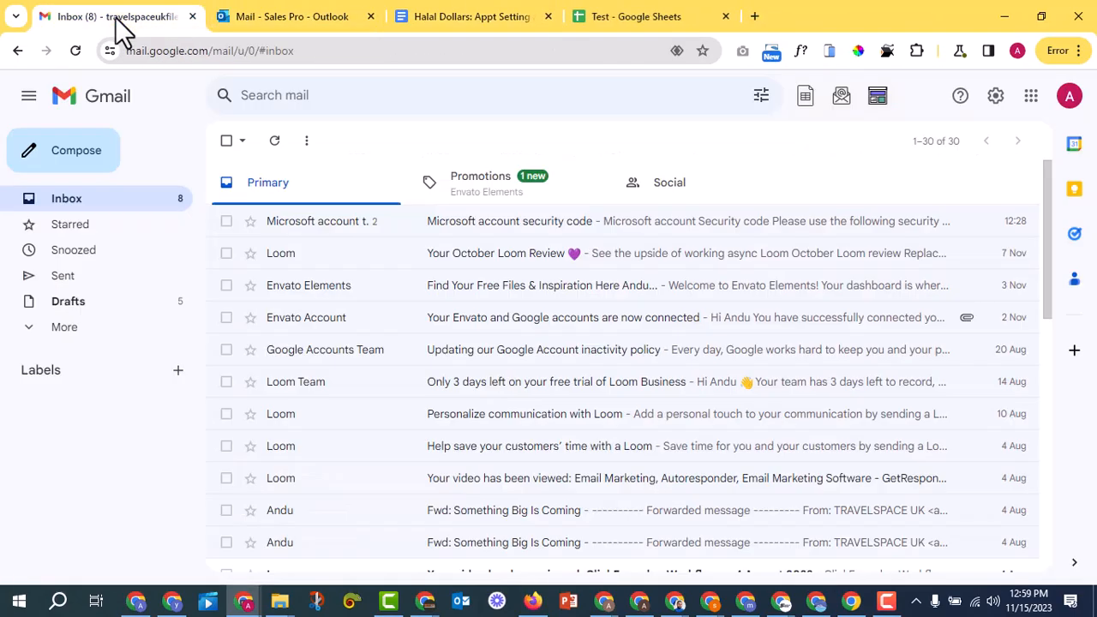
{"action": "left_click", "coordinate": [295, 20]}
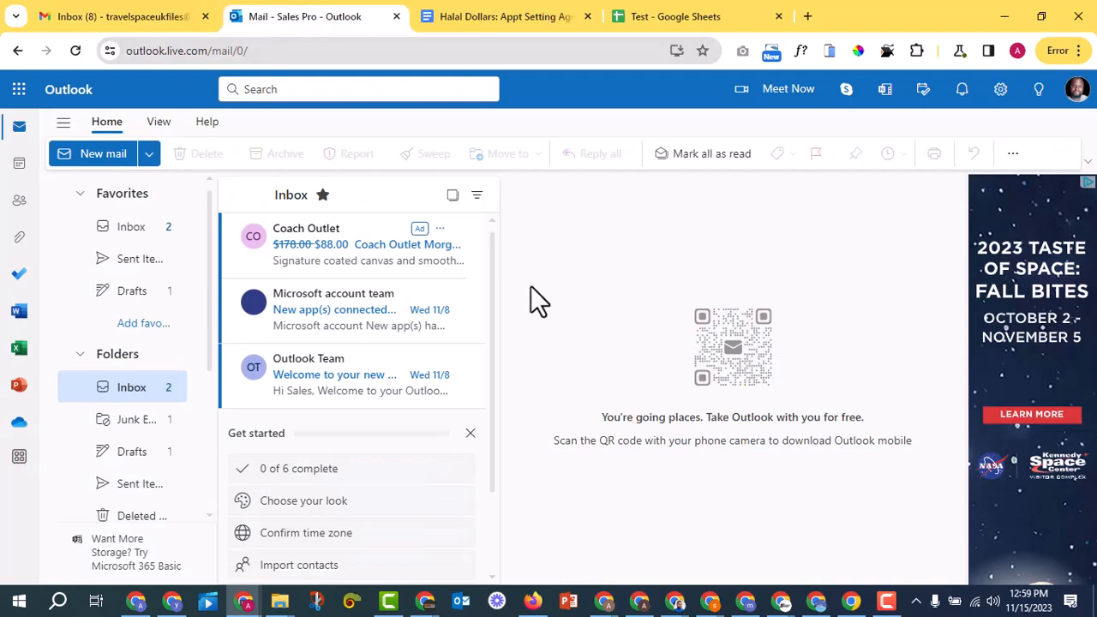
Step: Start a new message in Gmail and copy the row 3 lead's email address from the Test spreadsheet
{"action": "left_click", "coordinate": [96, 22]}
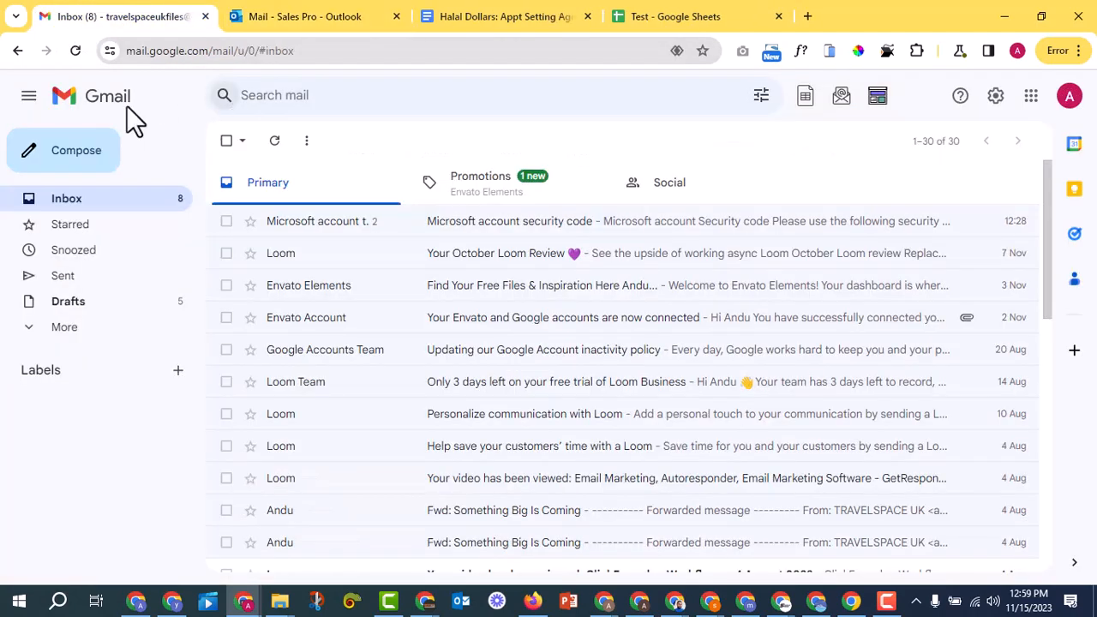
{"action": "left_click", "coordinate": [89, 166]}
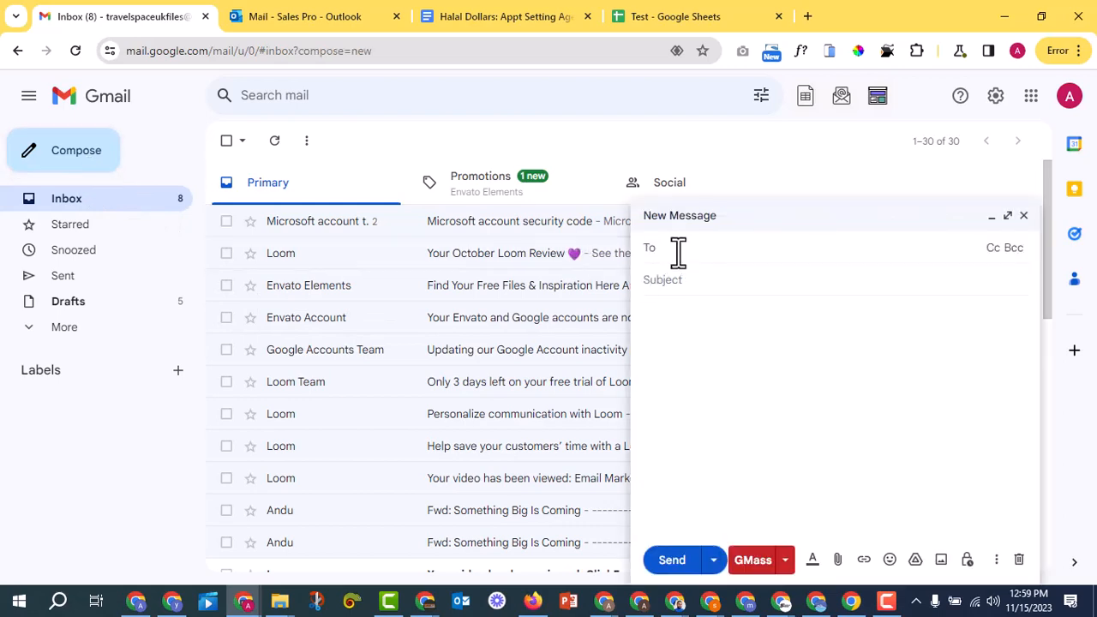
{"action": "left_click", "coordinate": [665, 17]}
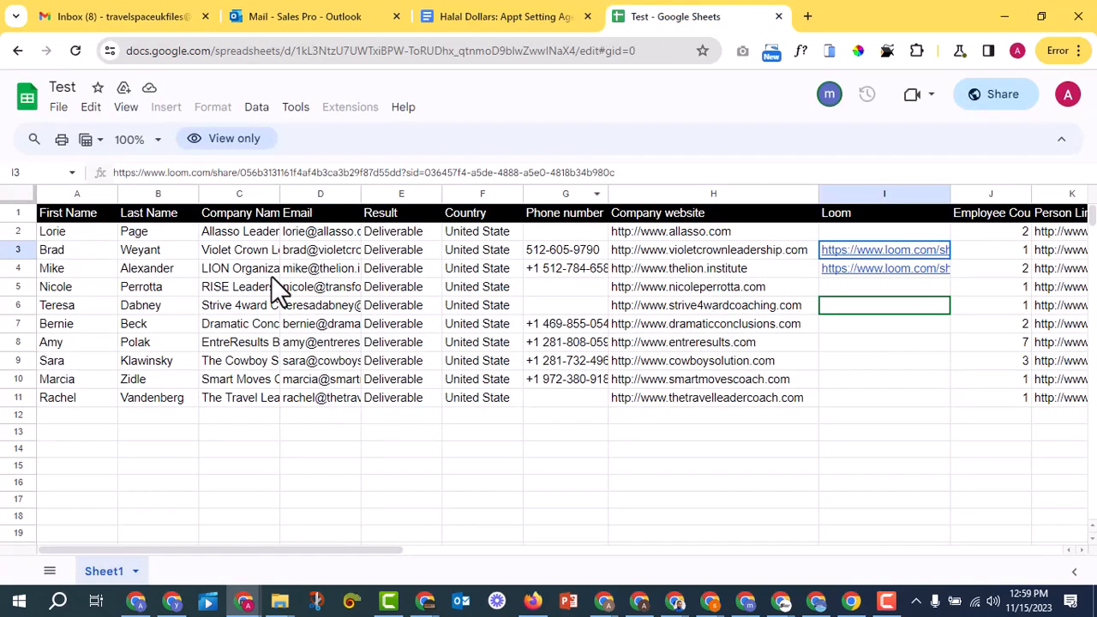
{"action": "left_click", "coordinate": [332, 253]}
{"action": "right_click", "coordinate": [331, 254]}
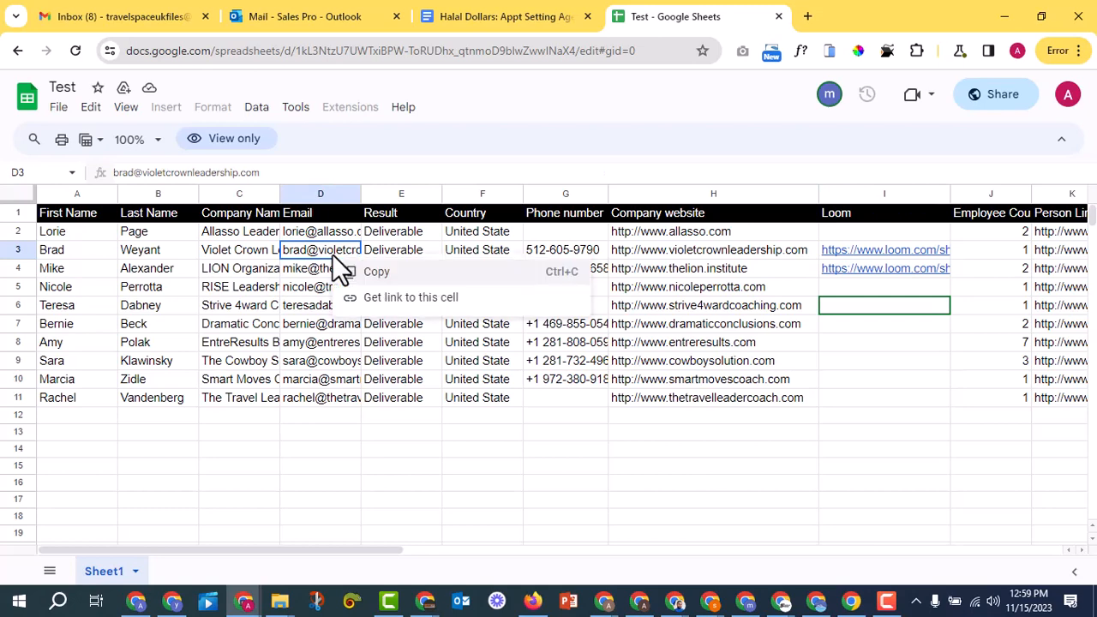
{"action": "left_click", "coordinate": [368, 274]}
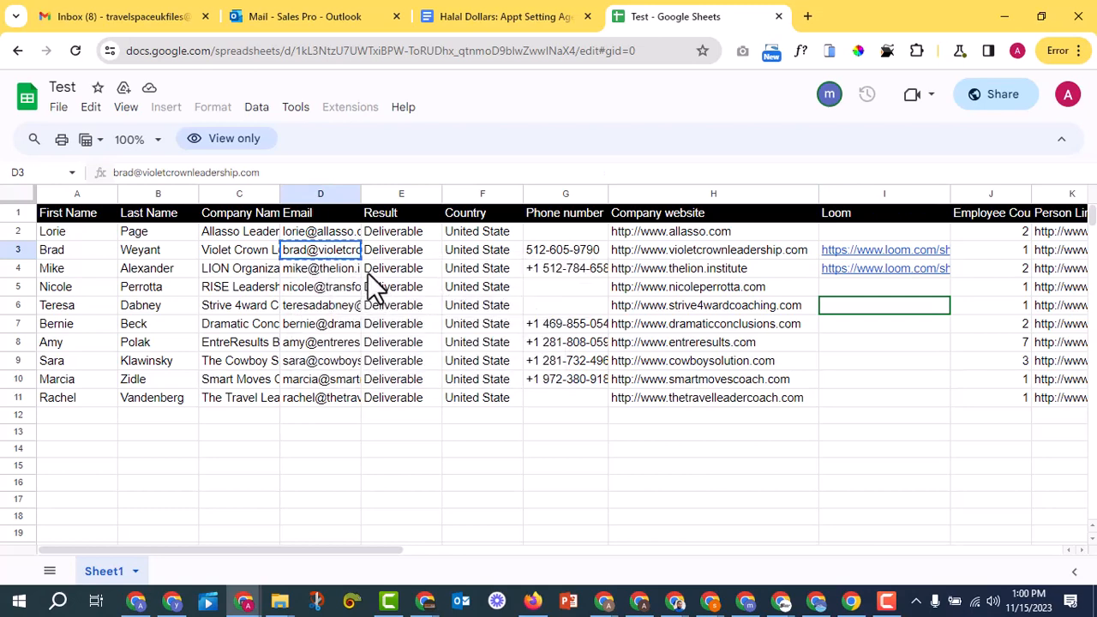
Step: Paste the copied row 3 lead's email address as the recipient of the new Gmail message
{"action": "left_click", "coordinate": [98, 23]}
{"action": "right_click", "coordinate": [703, 250]}
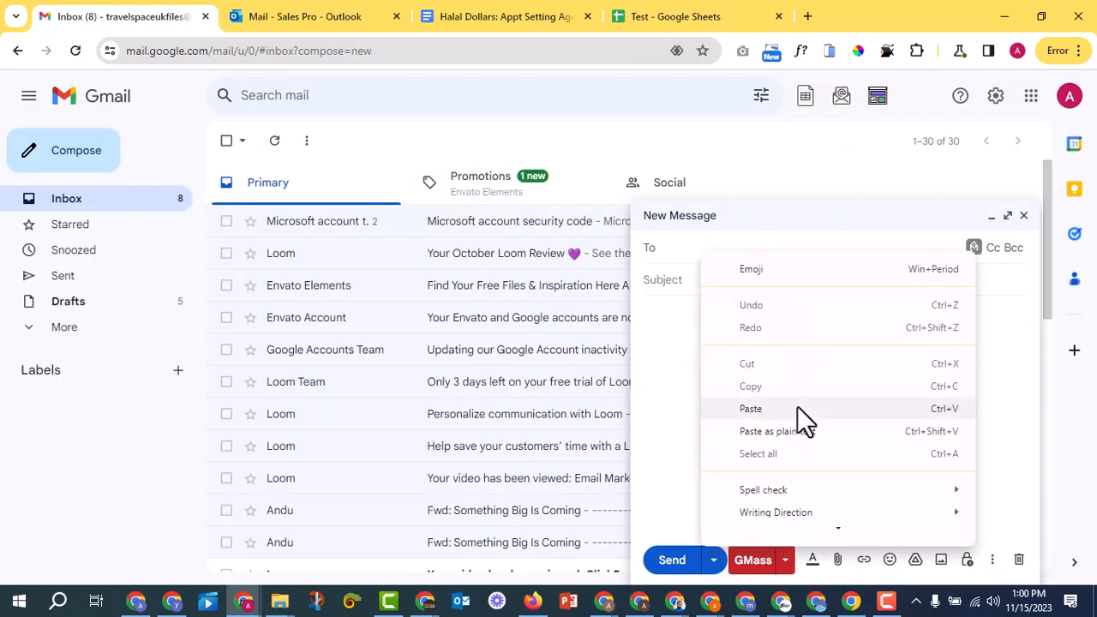
{"action": "left_click", "coordinate": [796, 428]}
{"action": "left_click", "coordinate": [743, 287]}
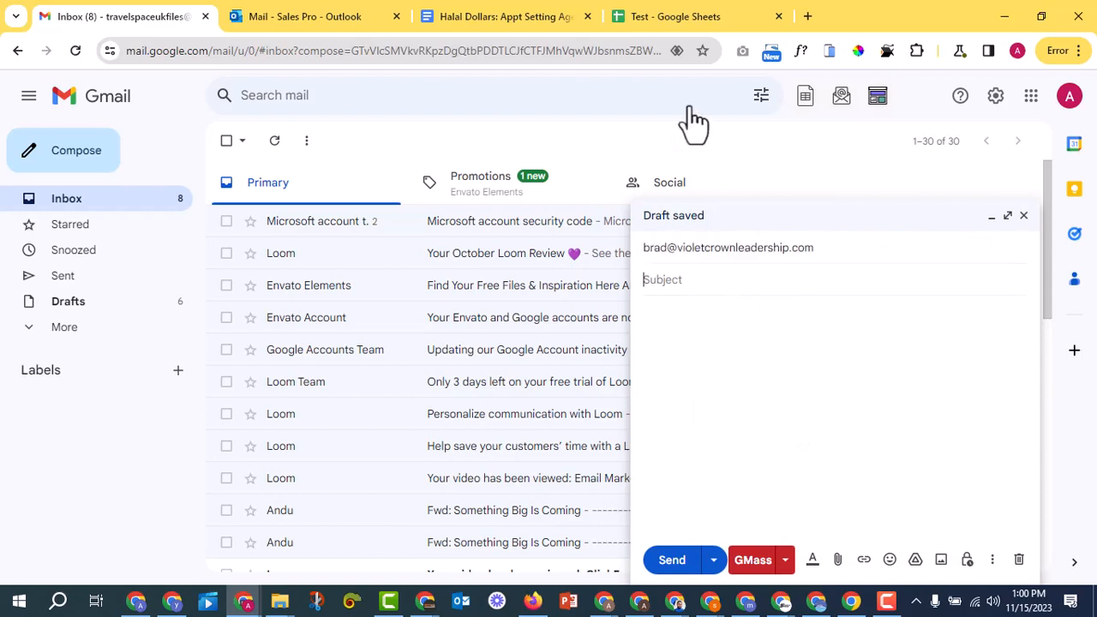
Step: Examine the main Loom message's subject and body template under Dental Care in the Halal Dollars document
{"action": "left_click", "coordinate": [658, 16]}
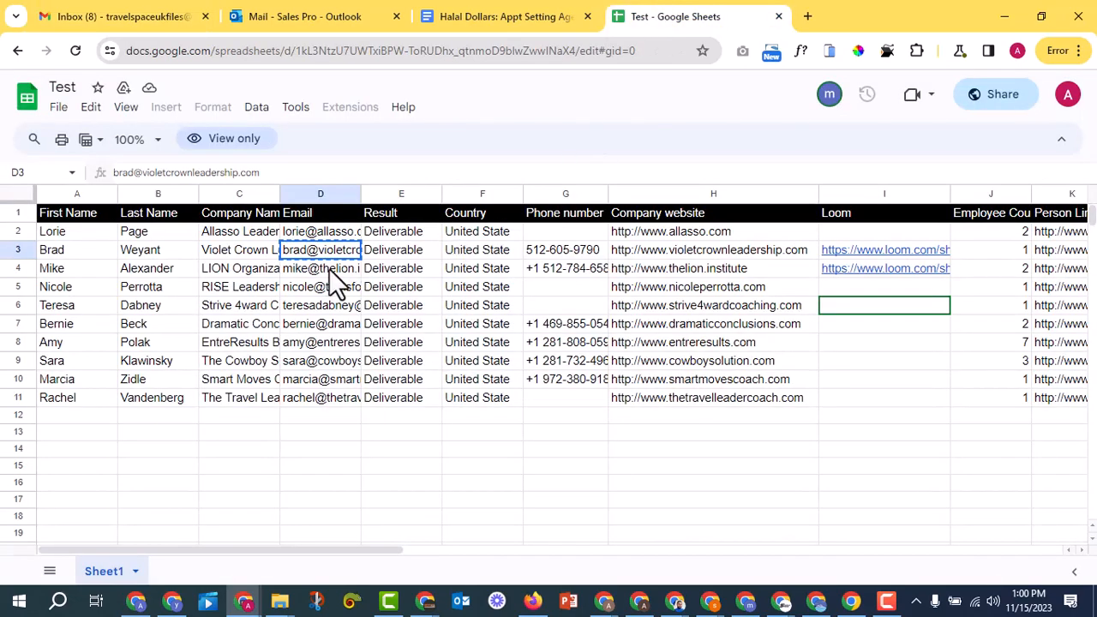
{"action": "left_click", "coordinate": [531, 17]}
{"action": "scroll", "coordinate": [488, 317], "scroll_direction": "down", "scroll_amount": 3}
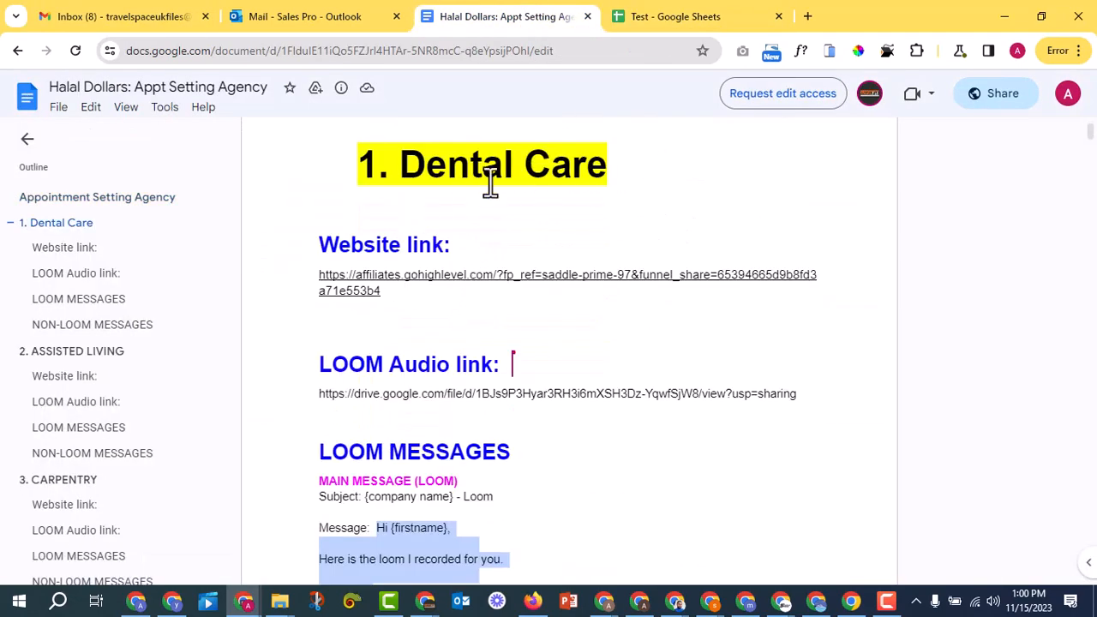
{"action": "left_click", "coordinate": [558, 190]}
{"action": "scroll", "coordinate": [674, 280], "scroll_direction": "down", "scroll_amount": 2}
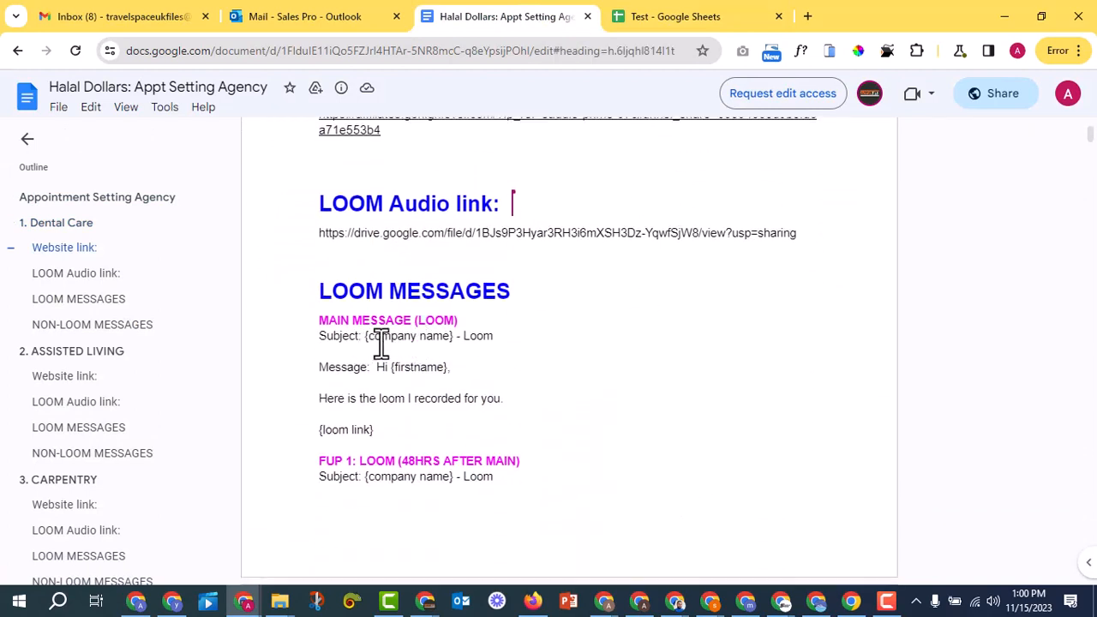
Step: Copy the row 3 company name from the Test spreadsheet and set the Gmail subject to "Violet Crown Leadership - Loom"
{"action": "left_click", "coordinate": [725, 19]}
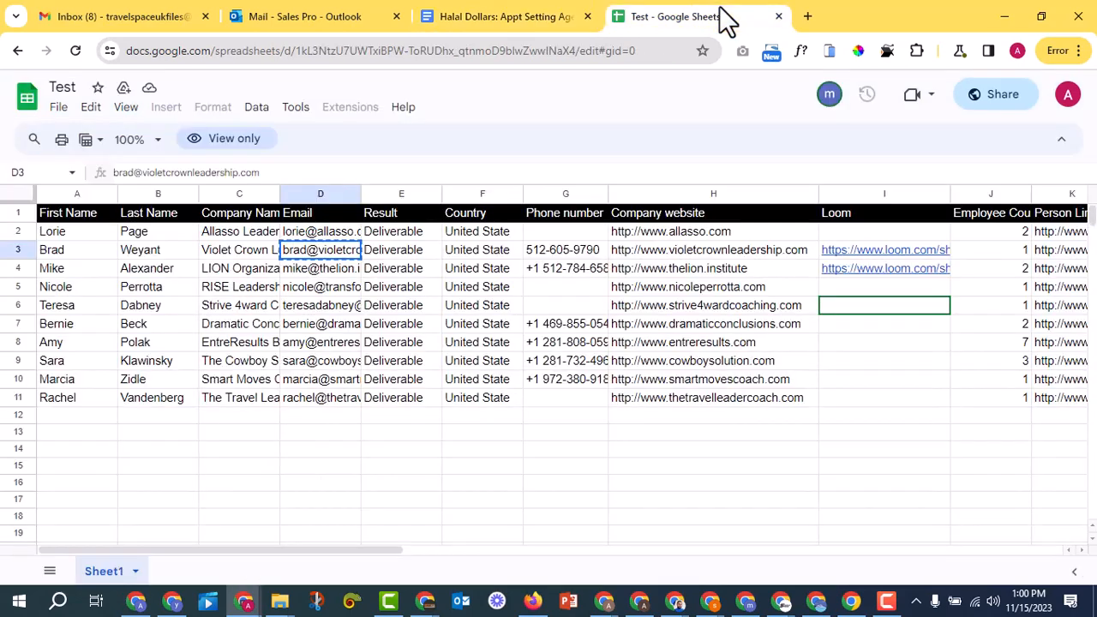
{"action": "left_click", "coordinate": [247, 251]}
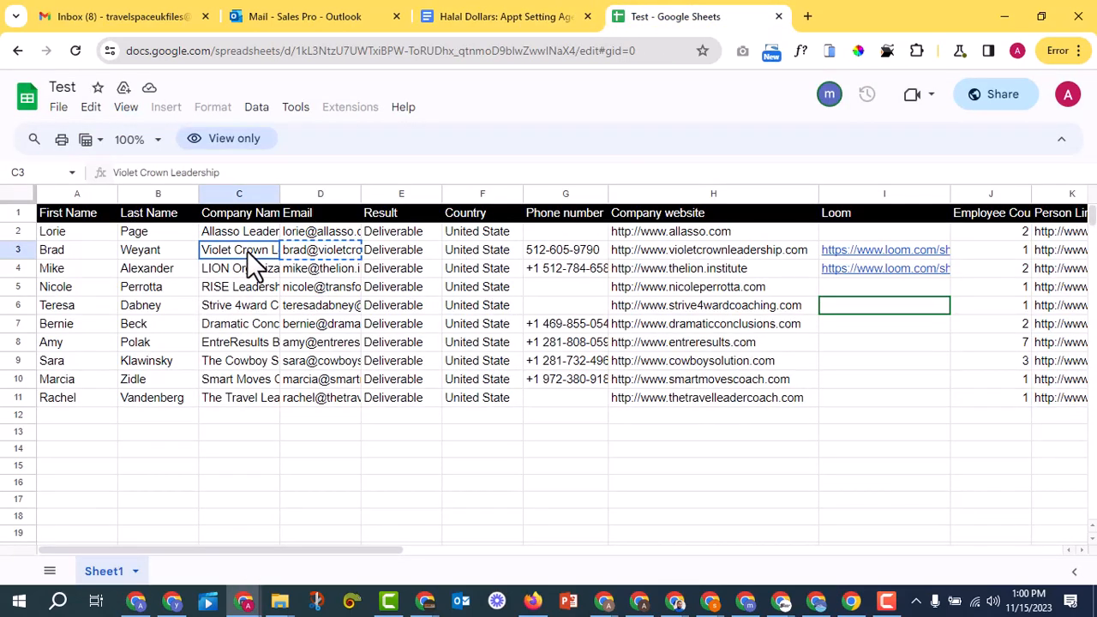
{"action": "right_click", "coordinate": [247, 251]}
{"action": "left_click", "coordinate": [294, 270]}
{"action": "left_click", "coordinate": [154, 12]}
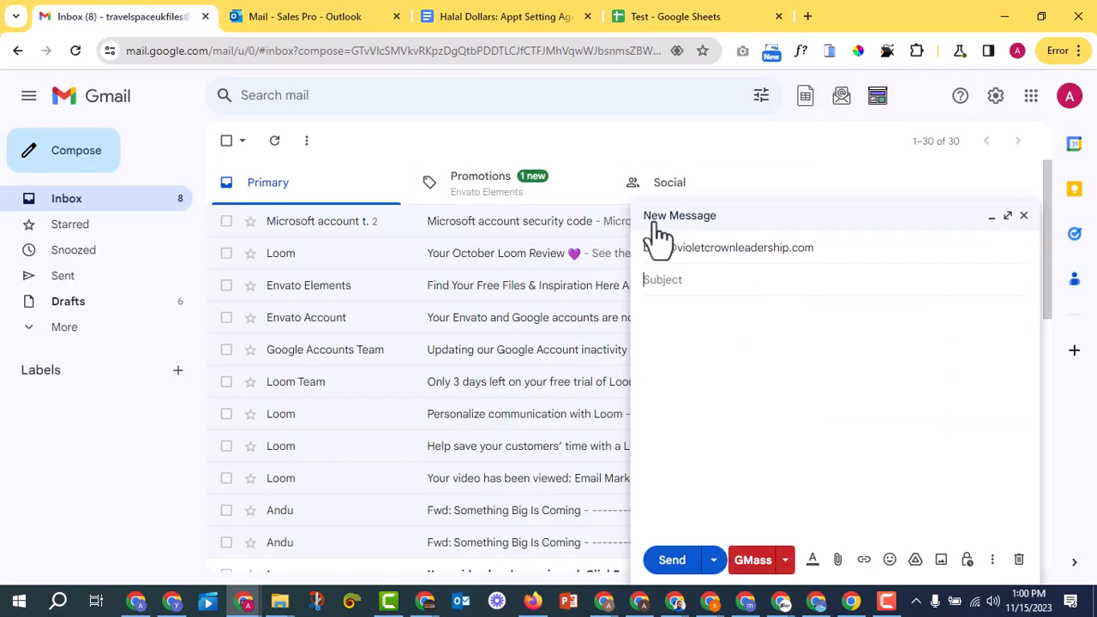
{"action": "right_click", "coordinate": [673, 286]}
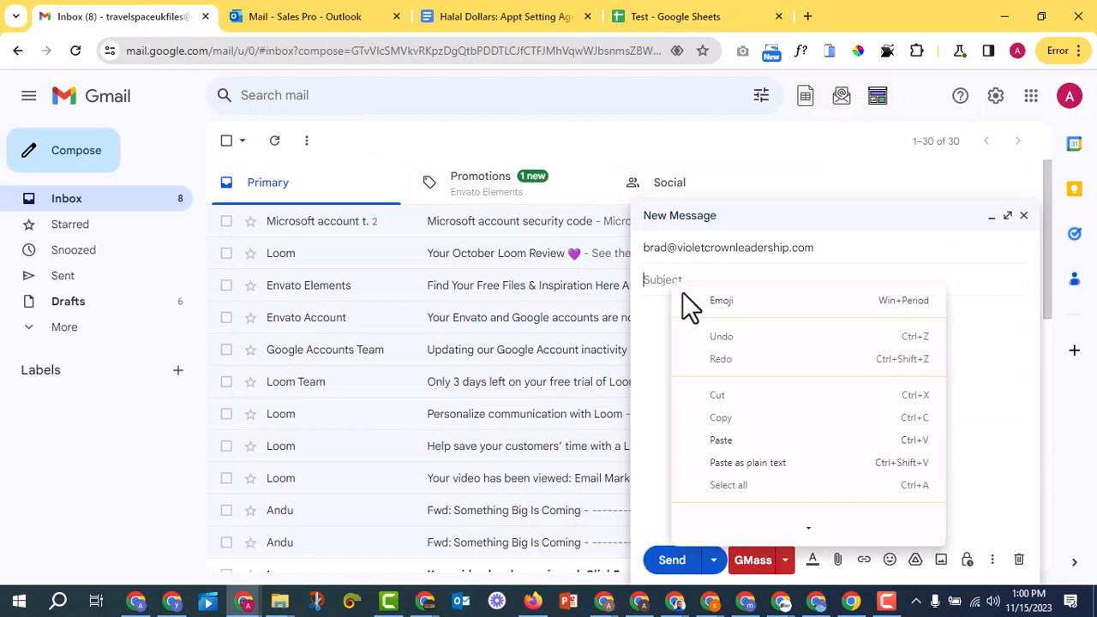
{"action": "left_click", "coordinate": [755, 440]}
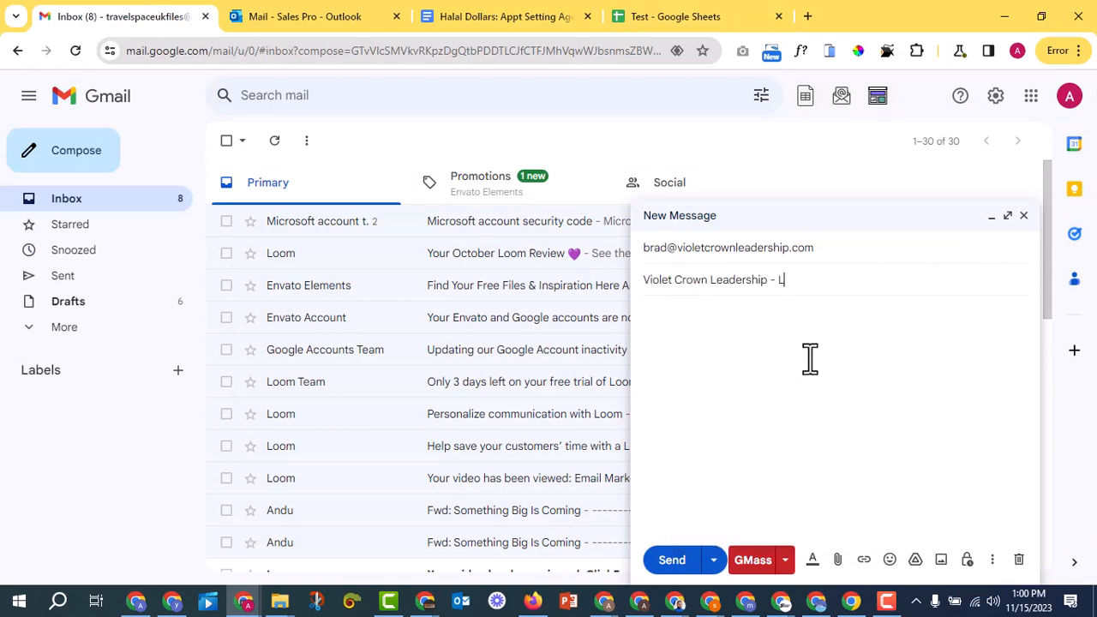
{"action": "type", "text": "- Loom"}
Step: Copy the main Loom message text, from "Hi {firstname}" to "{loom link}", from the Halal Dollars document into the Gmail message body
{"action": "left_click", "coordinate": [481, 27]}
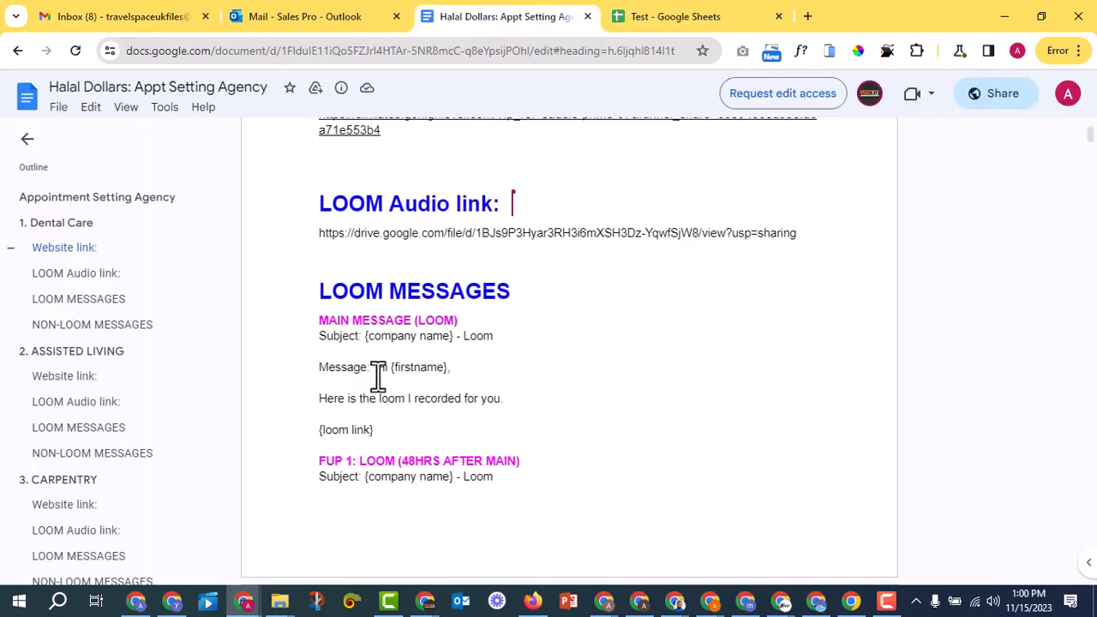
{"action": "left_click_drag", "start_coordinate": [377, 367], "coordinate": [380, 429]}
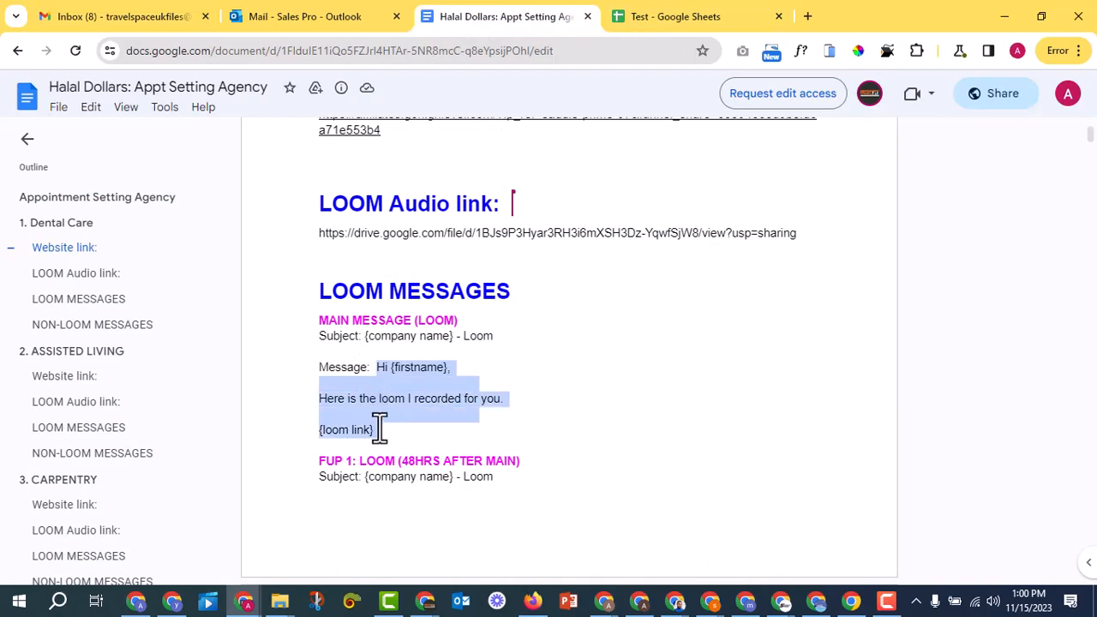
{"action": "right_click", "coordinate": [399, 370]}
{"action": "left_click", "coordinate": [445, 388]}
{"action": "left_click", "coordinate": [108, 19]}
{"action": "right_click", "coordinate": [655, 311]}
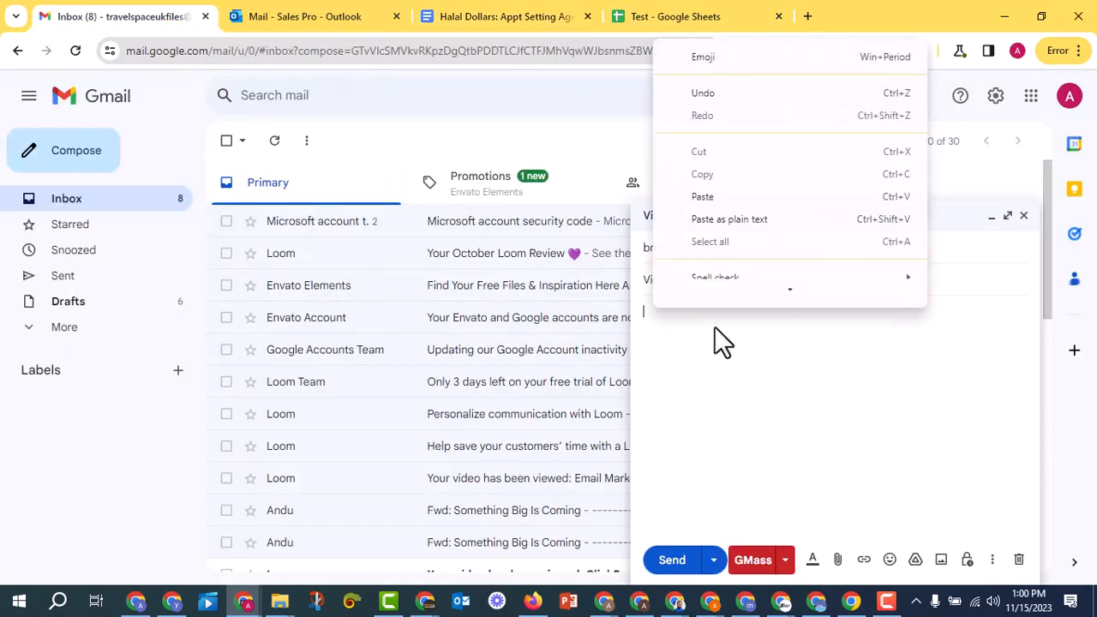
{"action": "left_click", "coordinate": [759, 210]}
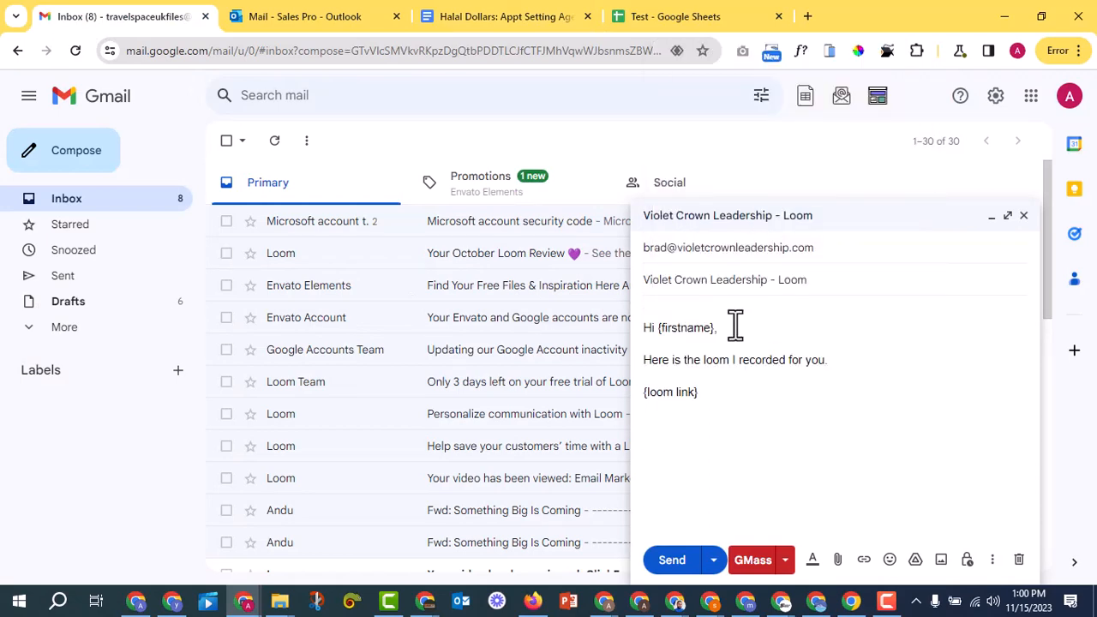
Step: Replace the {firstname} placeholder in the email with the row 3 lead's first name copied from the Test spreadsheet
{"action": "left_click", "coordinate": [677, 18]}
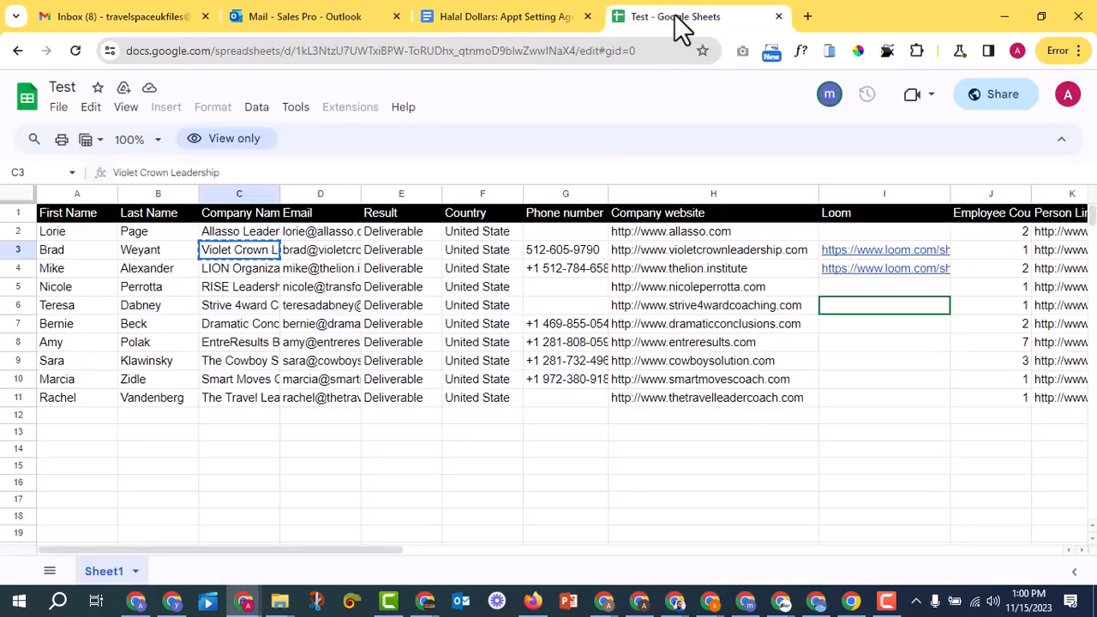
{"action": "left_click", "coordinate": [63, 251]}
{"action": "right_click", "coordinate": [63, 251]}
{"action": "left_click", "coordinate": [105, 270]}
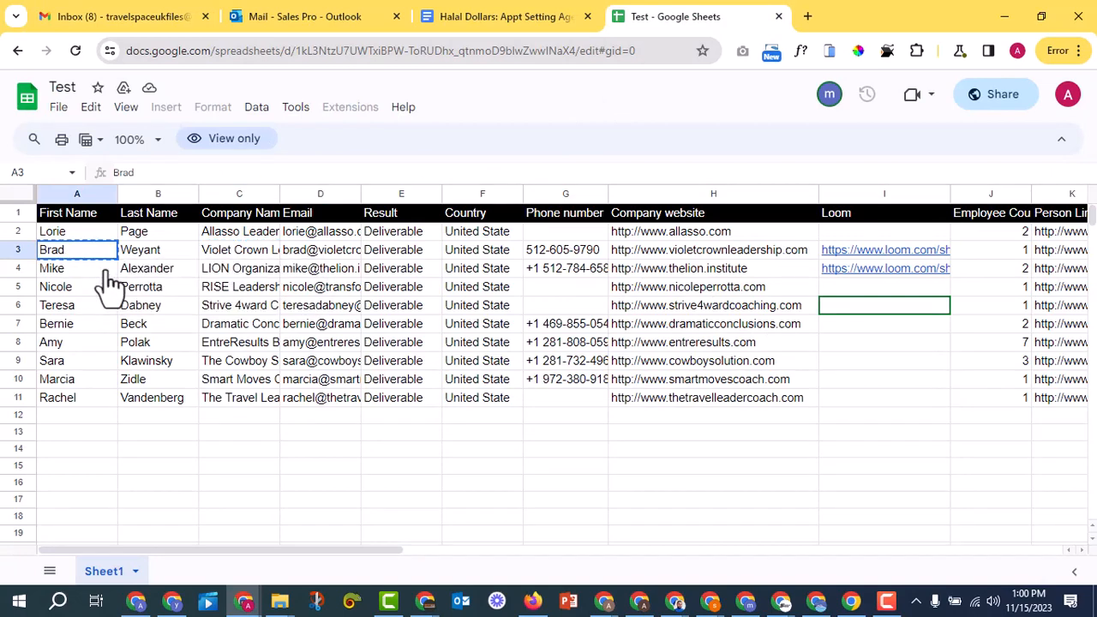
{"action": "left_click", "coordinate": [137, 10]}
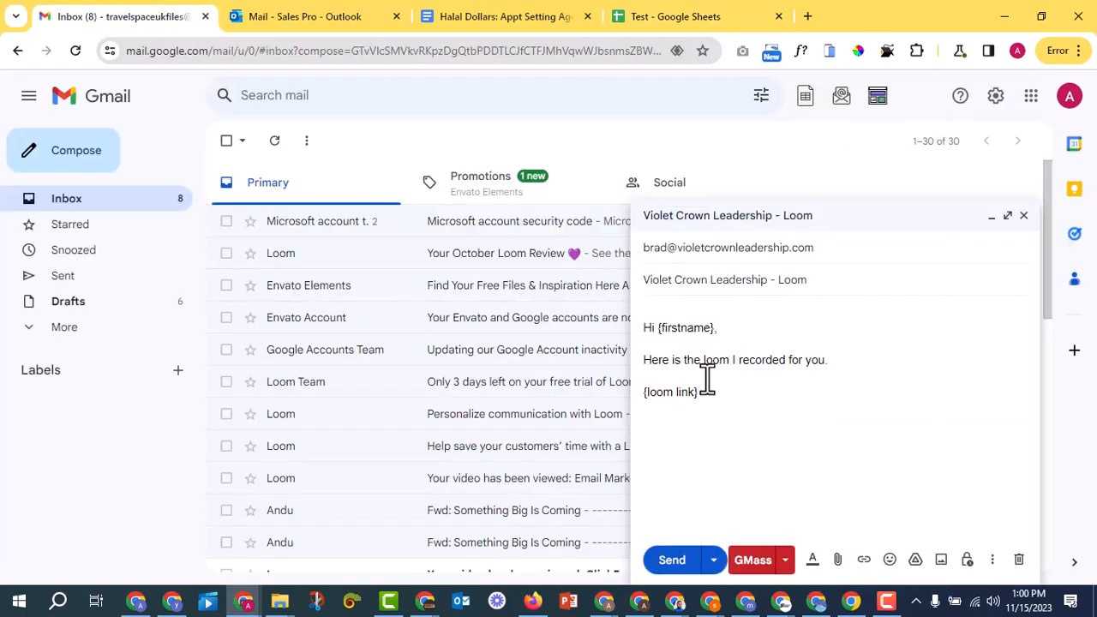
{"action": "left_click_drag", "start_coordinate": [665, 328], "coordinate": [717, 326]}
{"action": "right_click", "coordinate": [697, 330]}
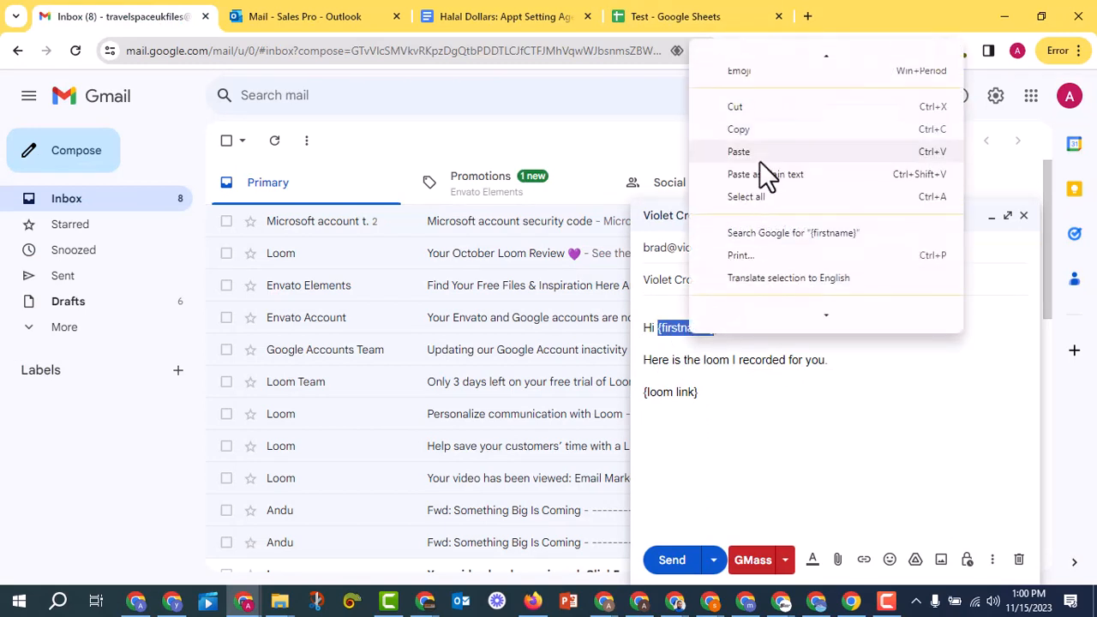
{"action": "left_click", "coordinate": [760, 162]}
Step: Remove the extra line breaks so that "Hi", the first name and the comma form a single greeting line
{"action": "key", "text": "BackSpace"}
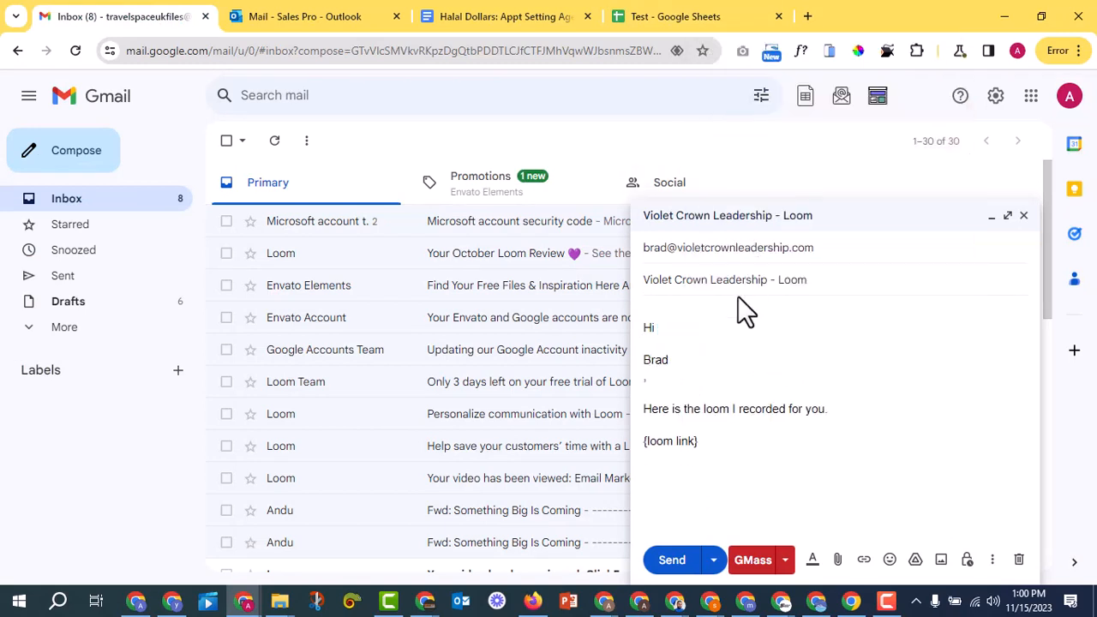
{"action": "key", "text": "BackSpace"}
{"action": "type", "text": ","}
{"action": "left_click", "coordinate": [710, 333]}
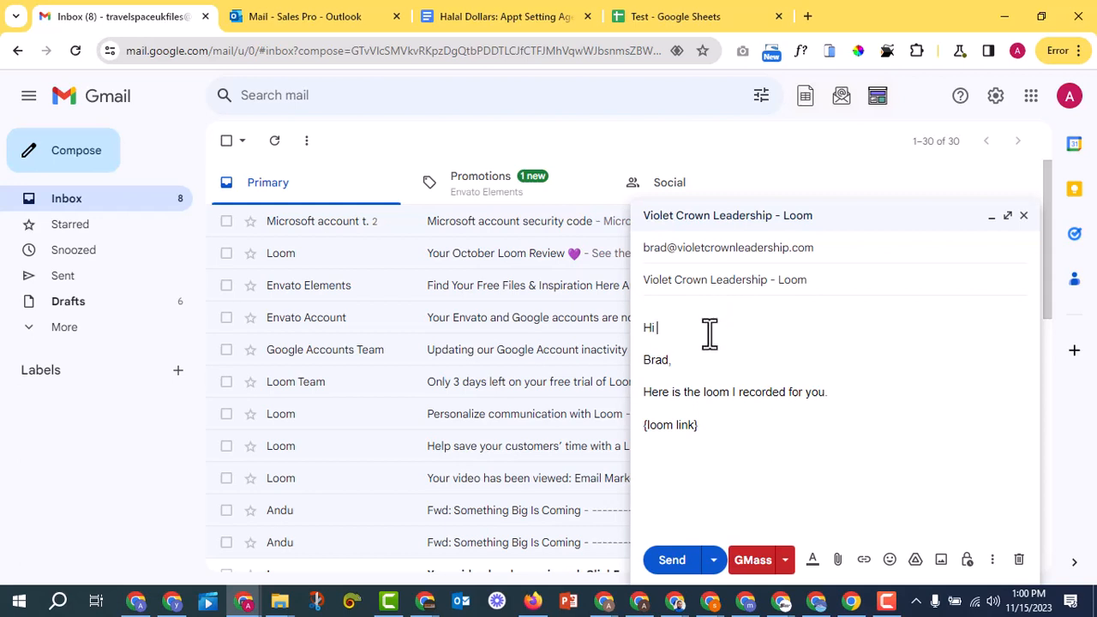
{"action": "key", "text": "Delete"}
{"action": "key", "text": "Delete"}
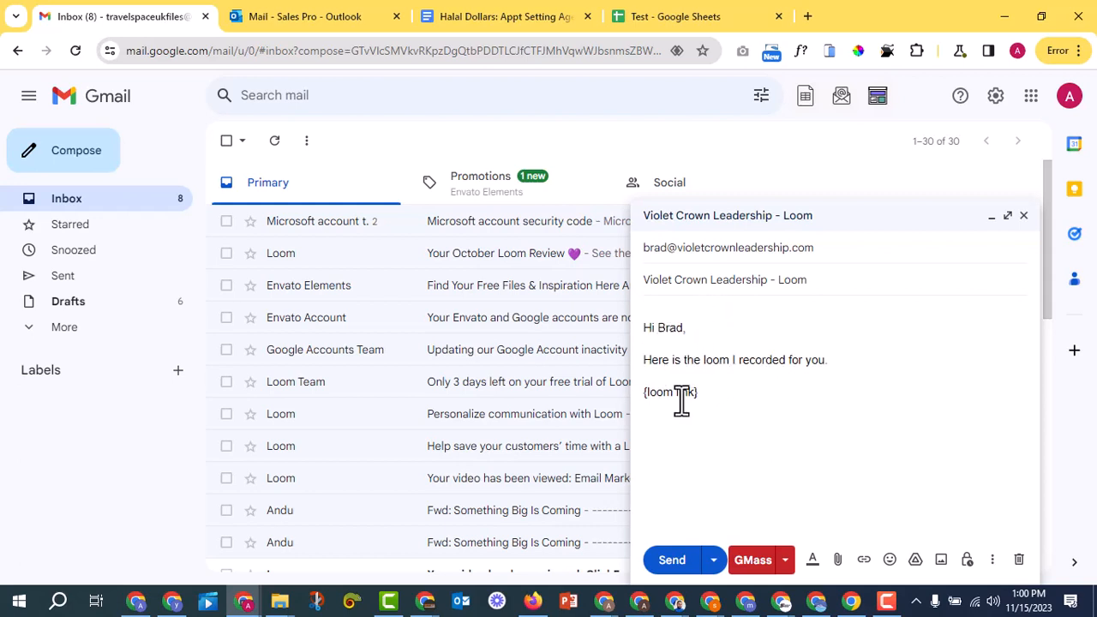
Step: Replace the {loom link} placeholder in the email with the row 3 Loom link copied from the Test spreadsheet
{"action": "left_click", "coordinate": [677, 17]}
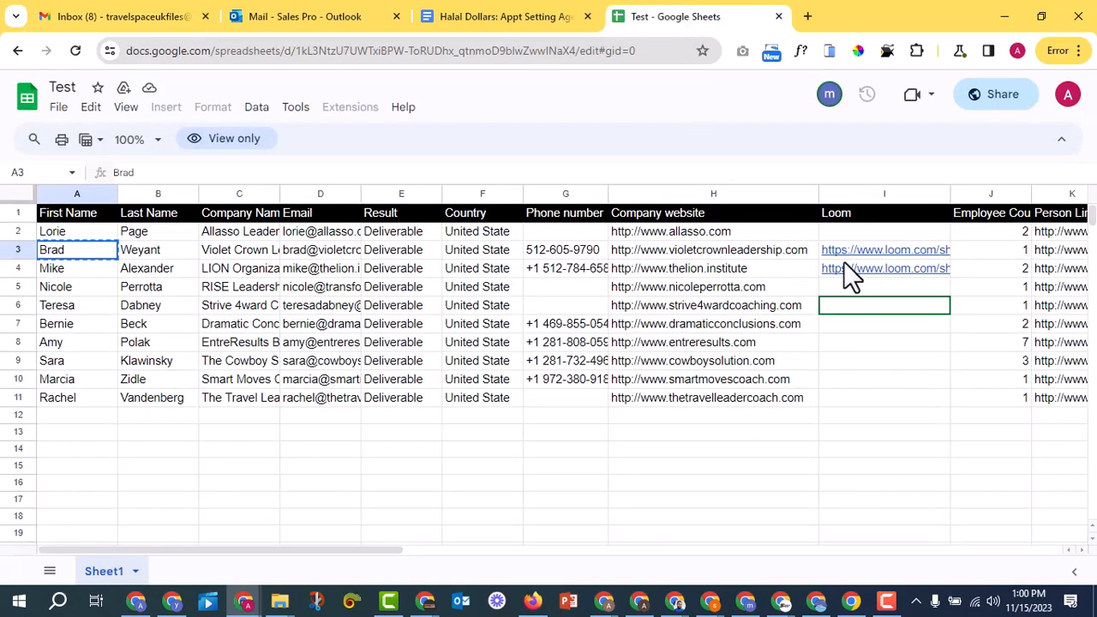
{"action": "left_click", "coordinate": [867, 249]}
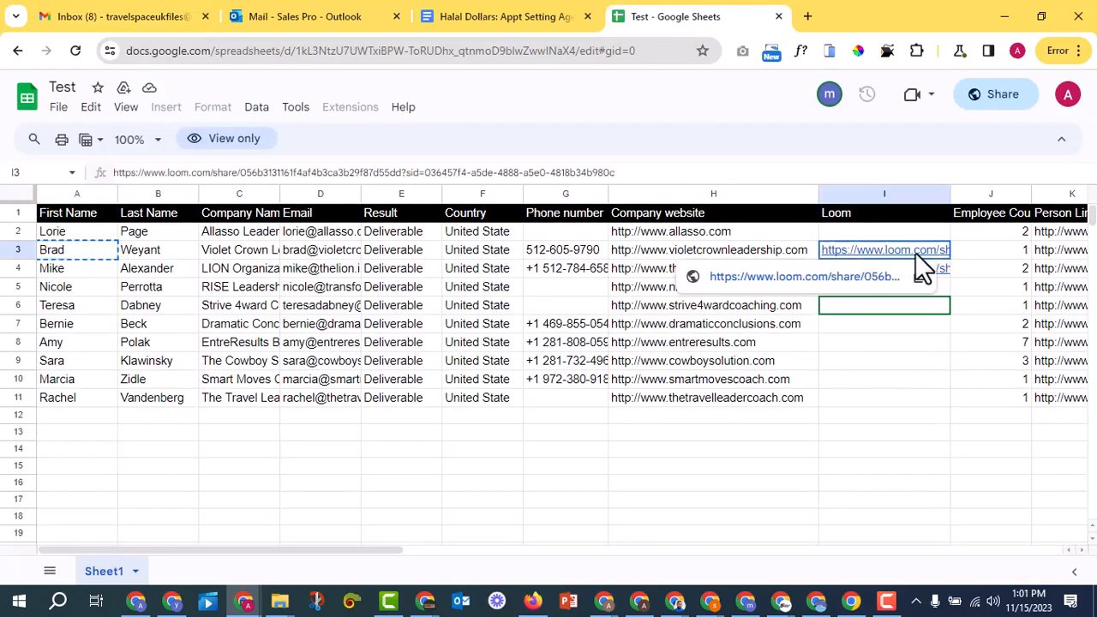
{"action": "left_click", "coordinate": [918, 276]}
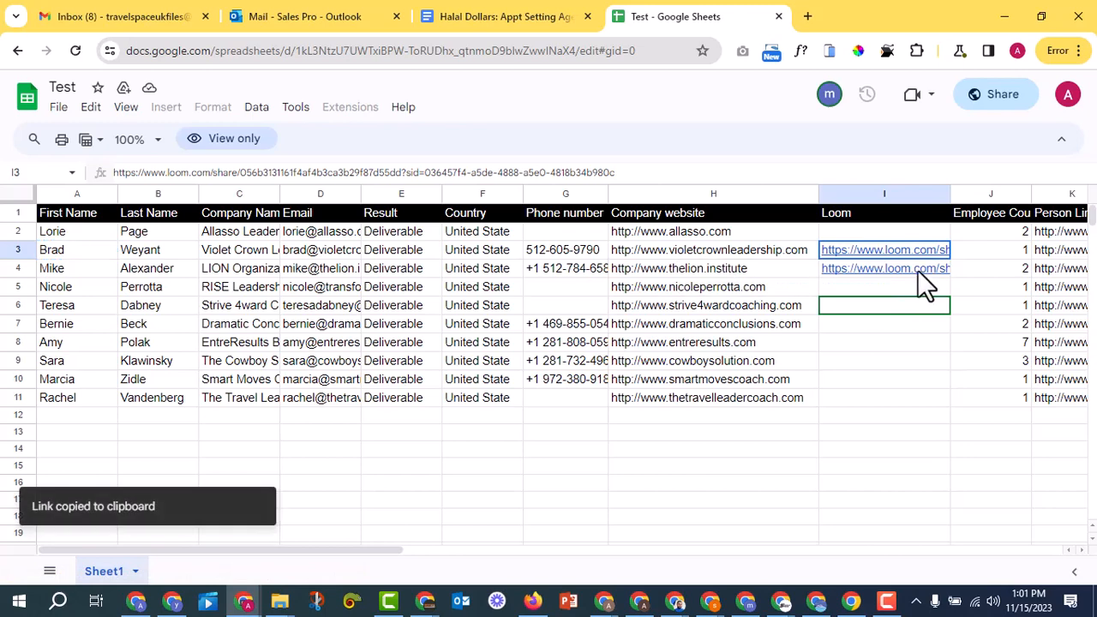
{"action": "left_click", "coordinate": [143, 18]}
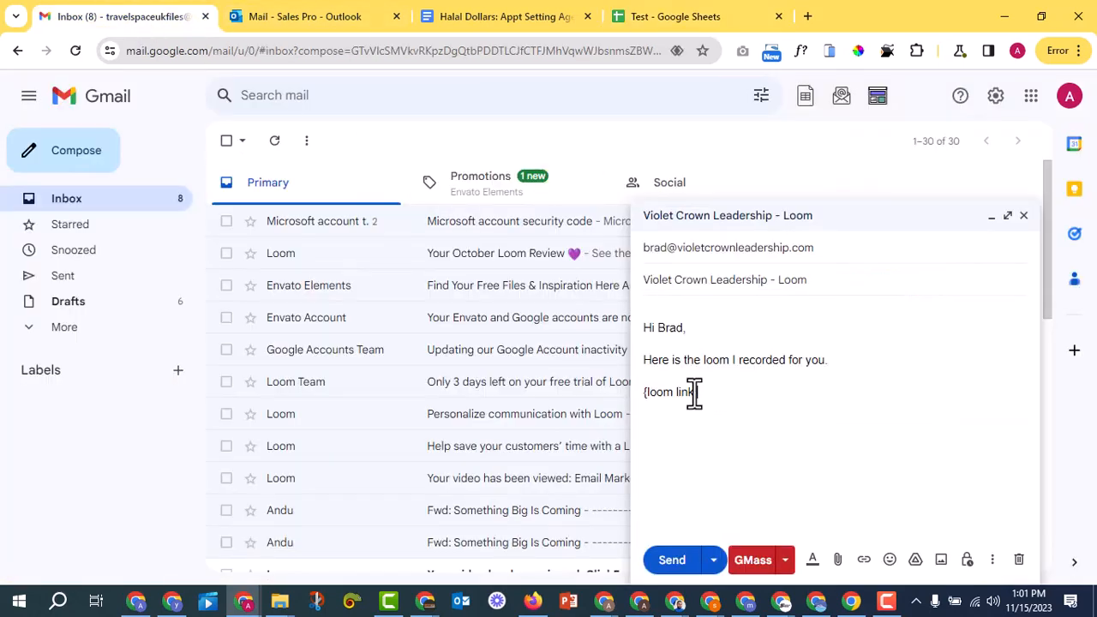
{"action": "left_click_drag", "start_coordinate": [696, 394], "coordinate": [649, 397]}
{"action": "right_click", "coordinate": [657, 394]}
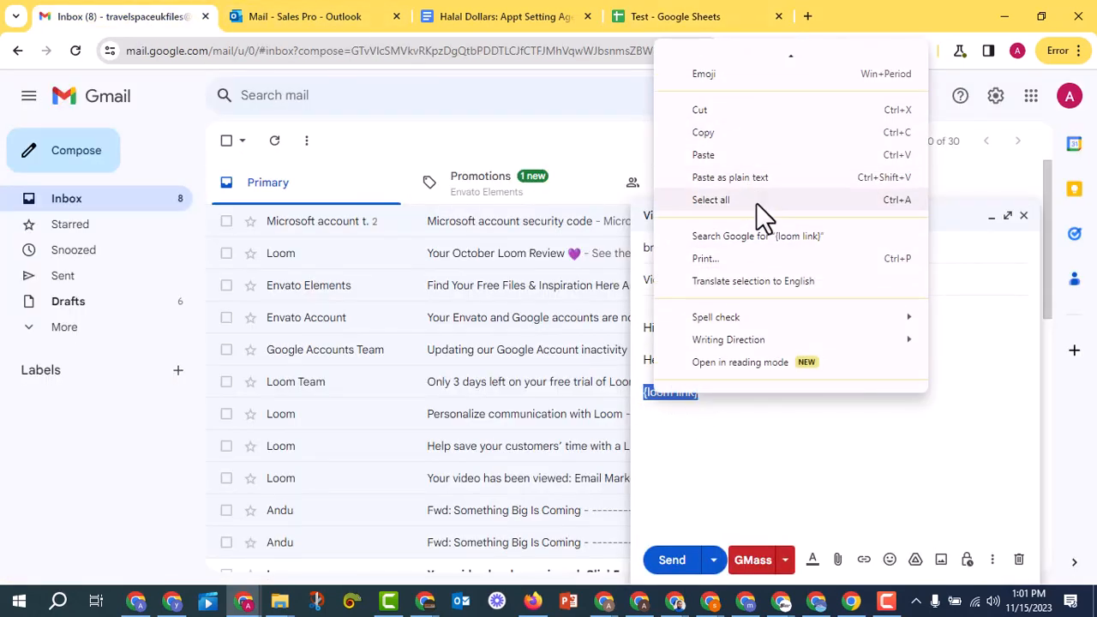
{"action": "left_click", "coordinate": [770, 158]}
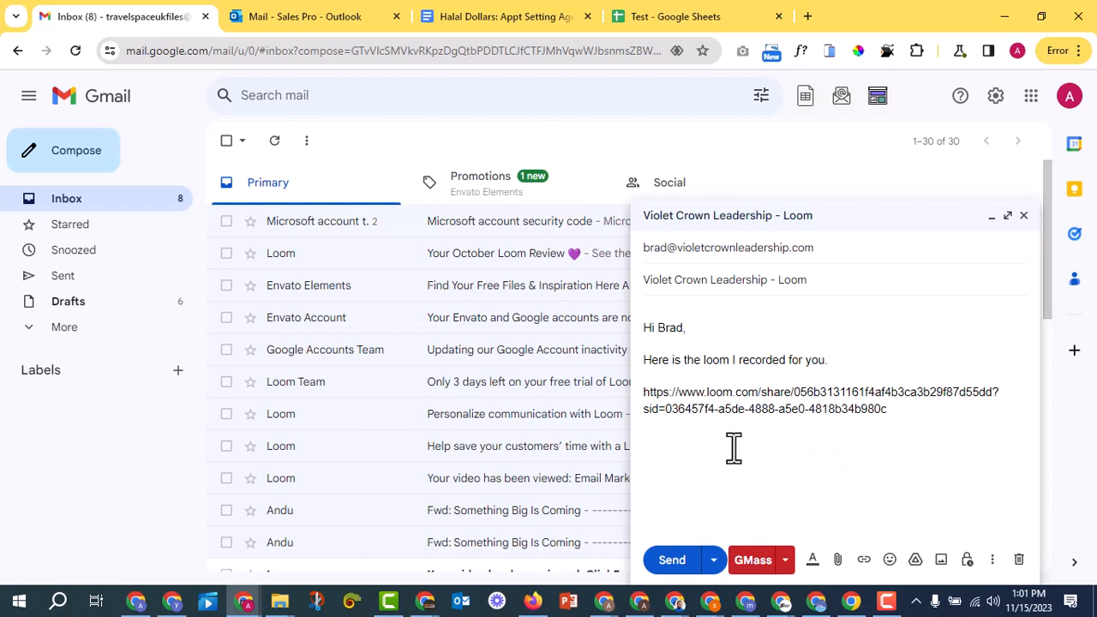
{"action": "left_click_drag", "start_coordinate": [657, 427], "coordinate": [640, 395]}
{"action": "right_click", "coordinate": [668, 392]}
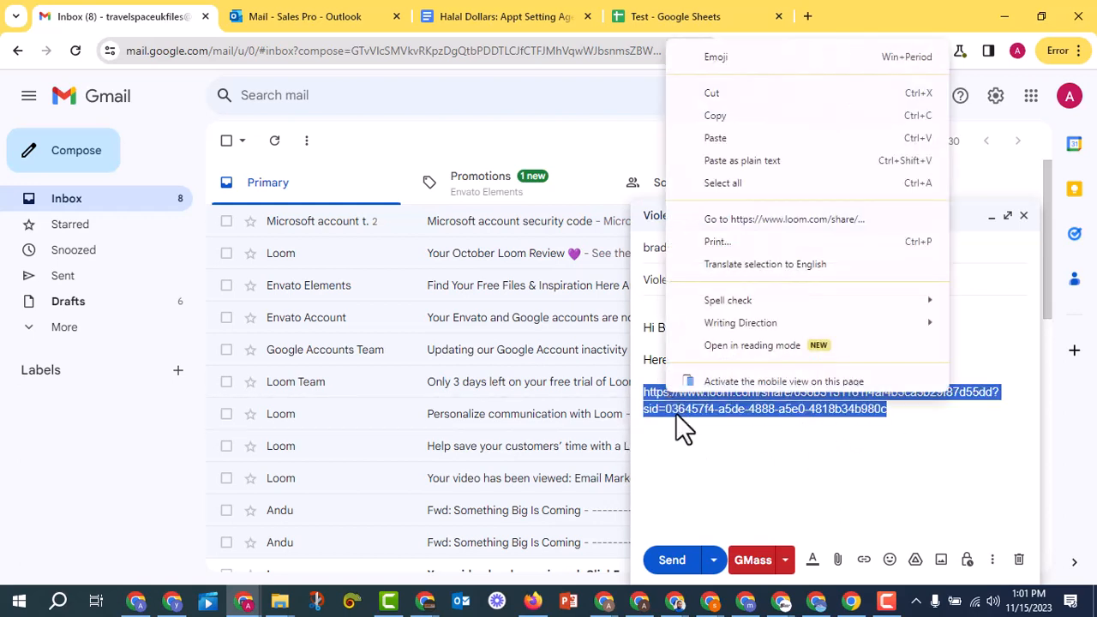
{"action": "left_click", "coordinate": [684, 429]}
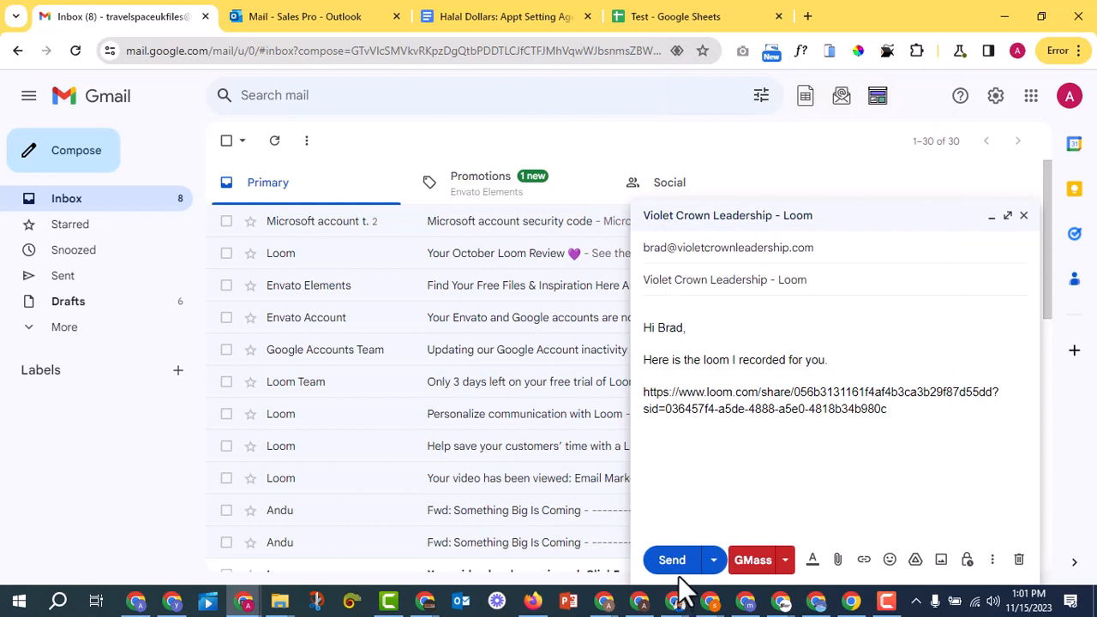
Step: Copy the Loom link from the email body and open it in a new Firefox tab
{"action": "left_click_drag", "start_coordinate": [661, 426], "coordinate": [647, 396]}
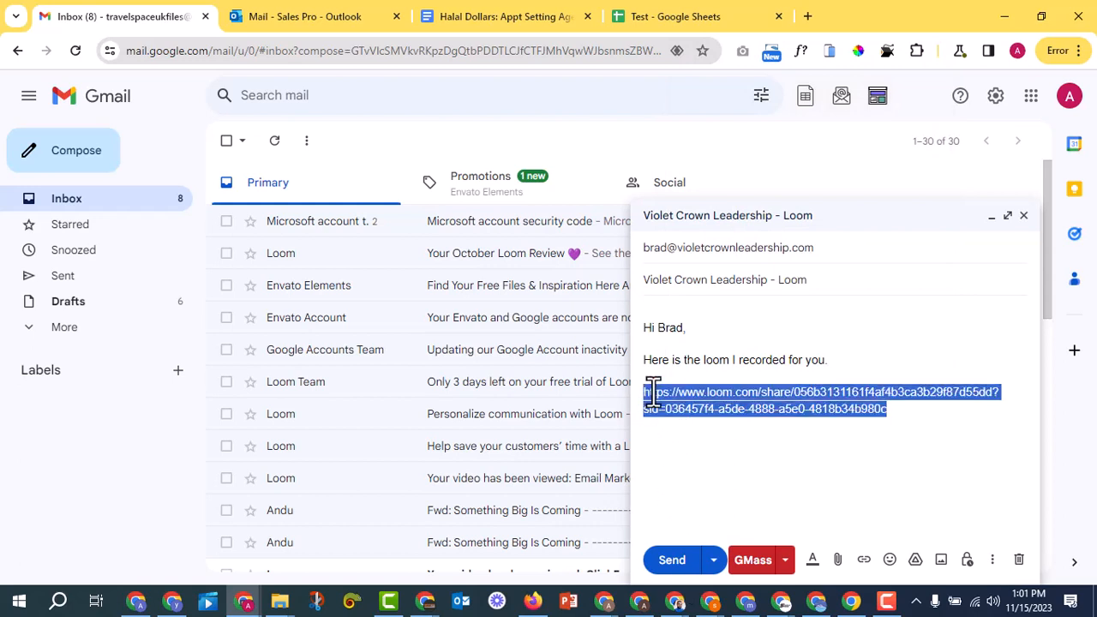
{"action": "right_click", "coordinate": [653, 395]}
{"action": "left_click", "coordinate": [716, 130]}
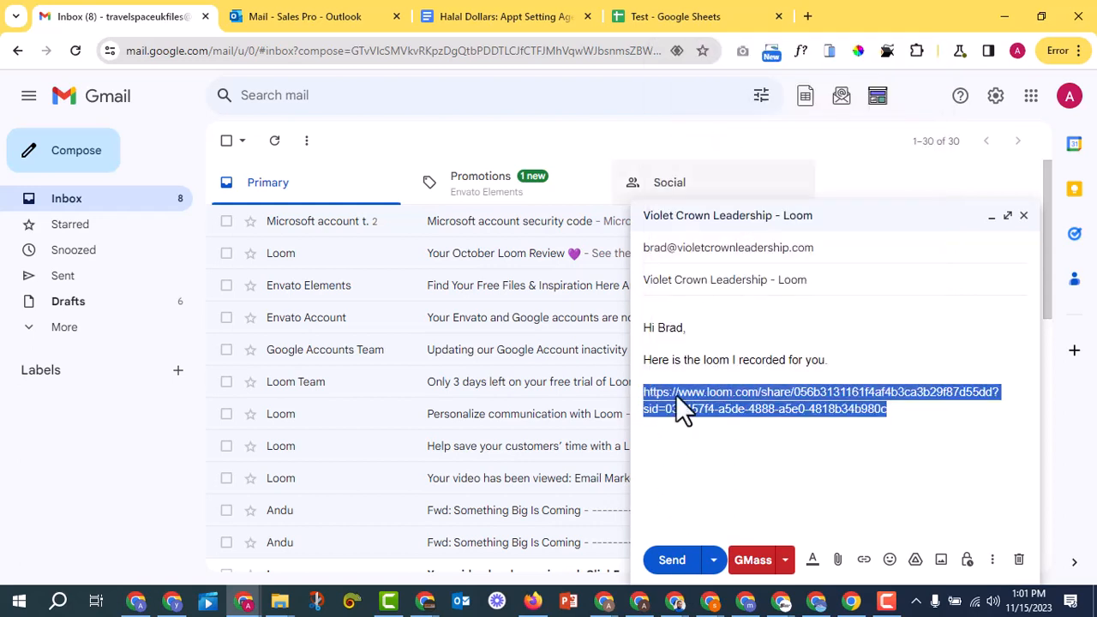
{"action": "left_click", "coordinate": [545, 602]}
{"action": "left_click", "coordinate": [910, 19]}
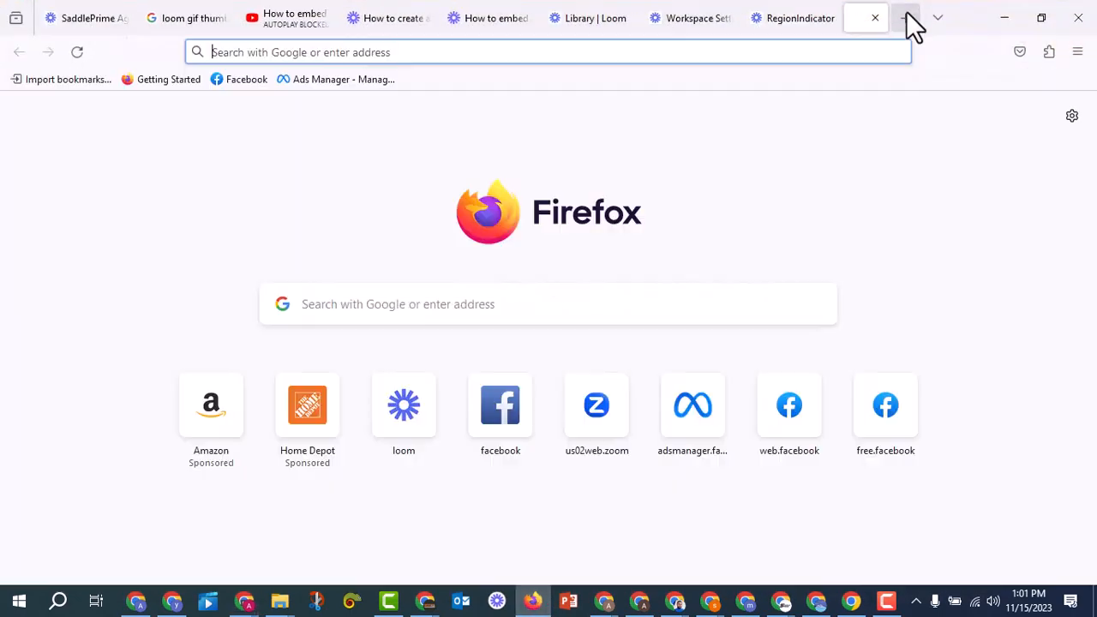
{"action": "right_click", "coordinate": [582, 53]}
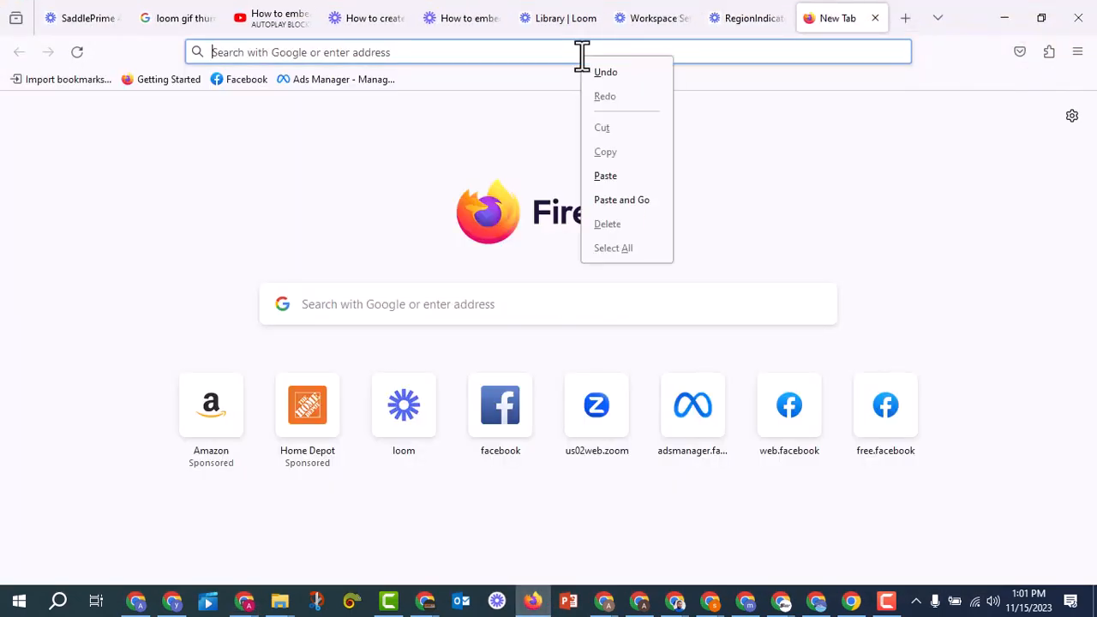
{"action": "left_click", "coordinate": [653, 197]}
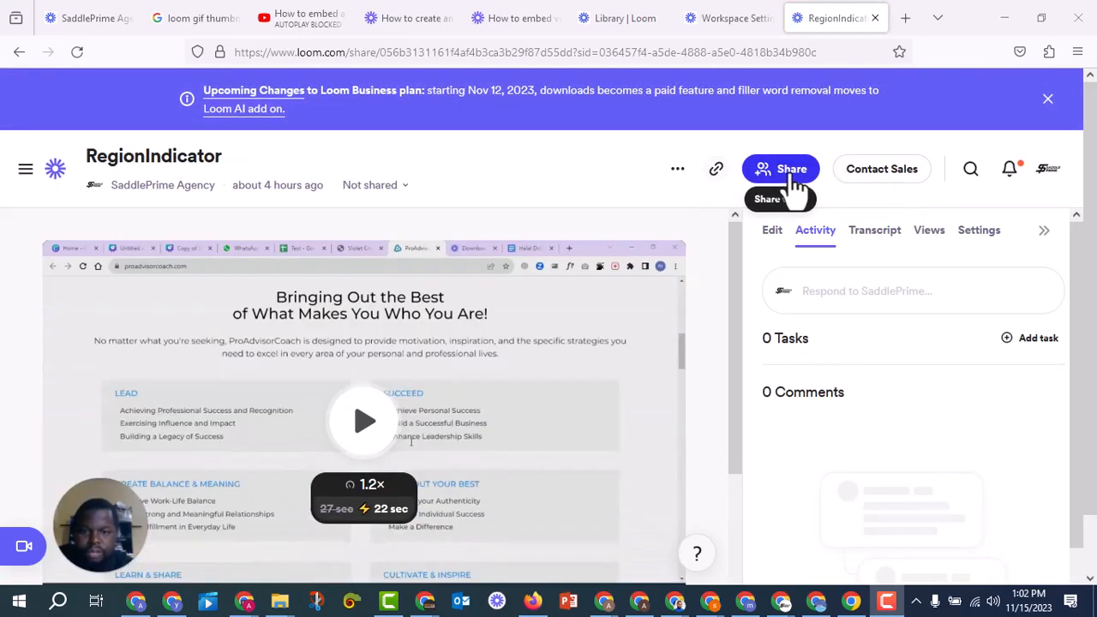
Step: Copy the GIF thumbnail of the RegionIndicator video from its Loom embed sharing options
{"action": "left_click", "coordinate": [793, 175]}
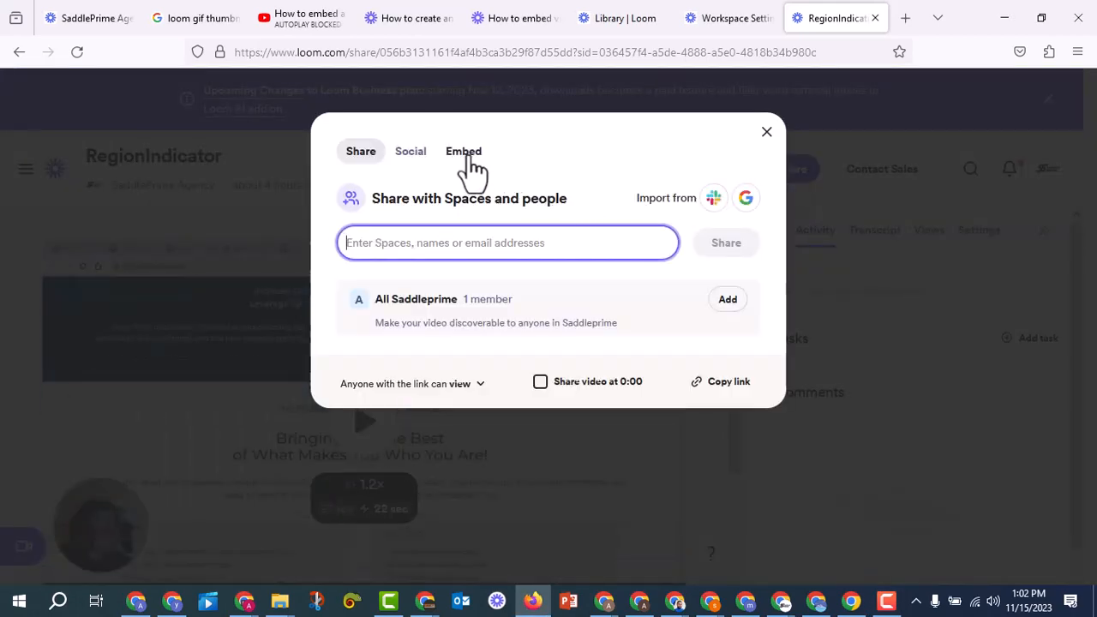
{"action": "left_click", "coordinate": [467, 155]}
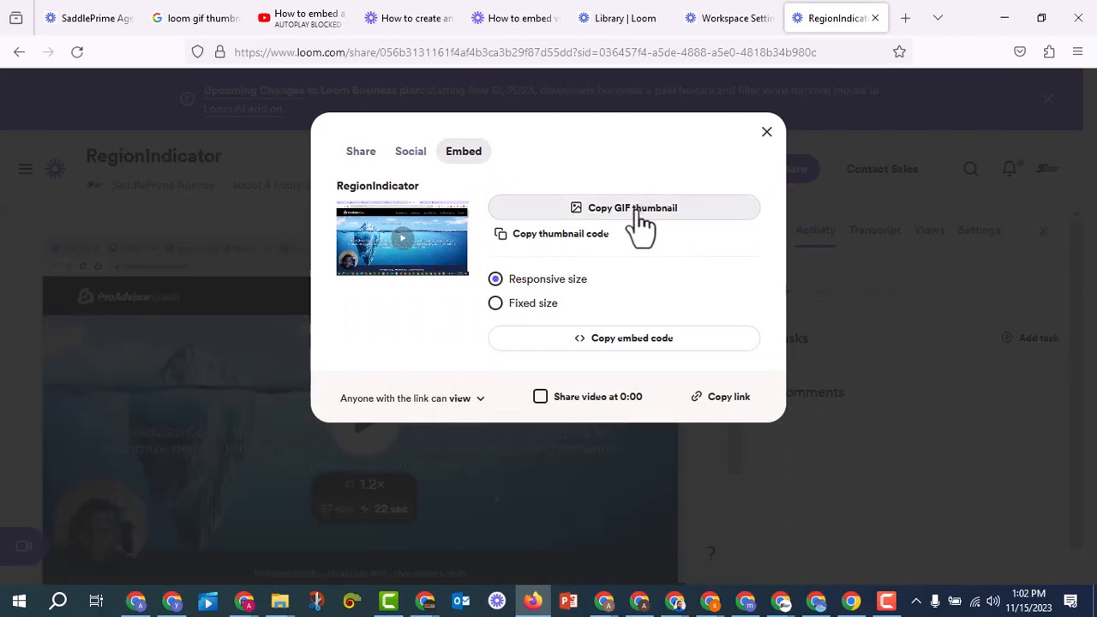
{"action": "left_click", "coordinate": [638, 225]}
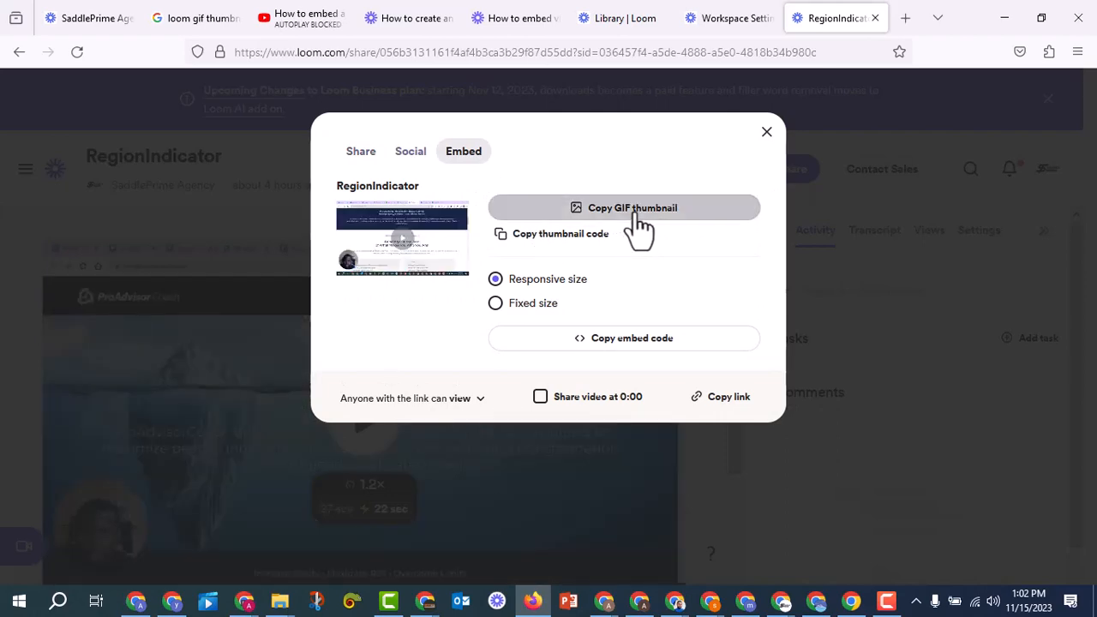
Step: Return to the Gmail draft and replace the Loom link in the email body with the copied GIF thumbnail
{"action": "left_click", "coordinate": [534, 603]}
{"action": "left_click", "coordinate": [902, 420]}
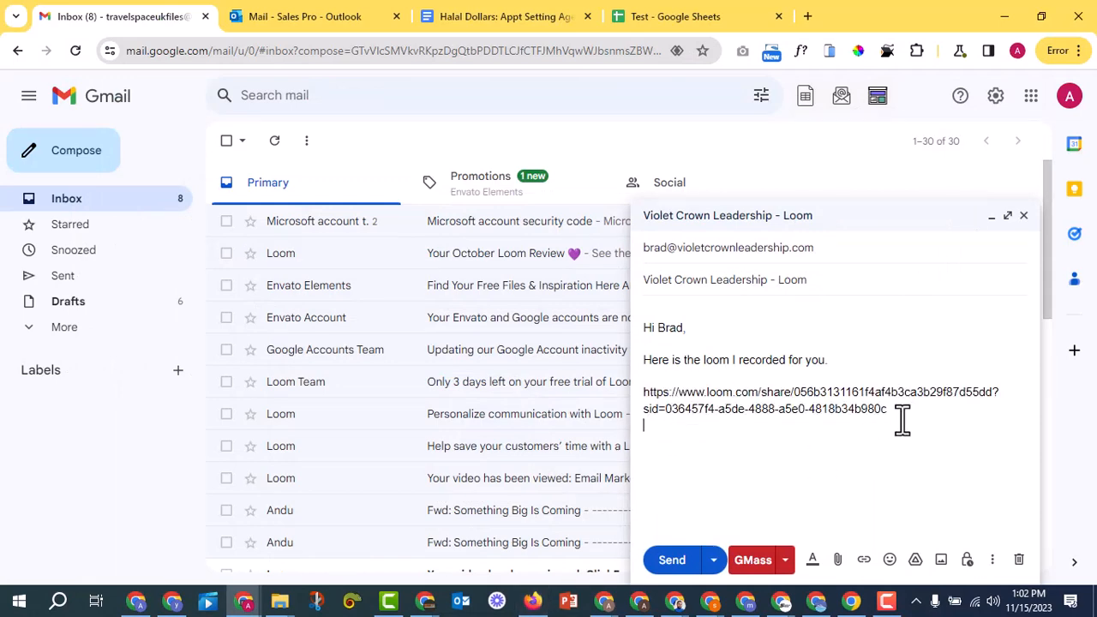
{"action": "left_click_drag", "start_coordinate": [883, 413], "coordinate": [645, 401]}
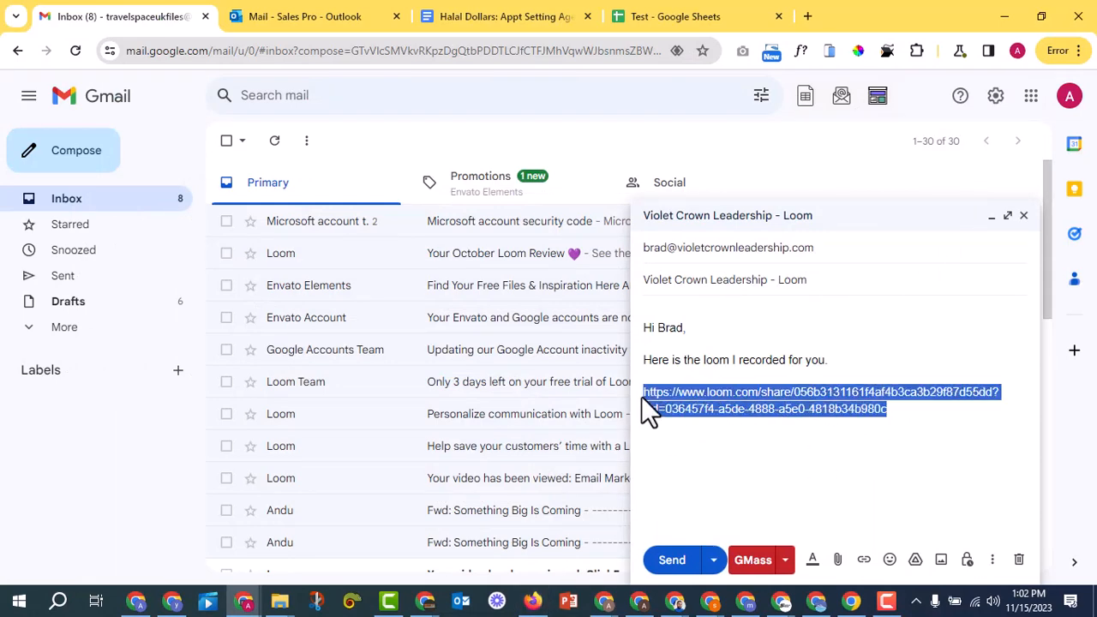
{"action": "right_click", "coordinate": [651, 393]}
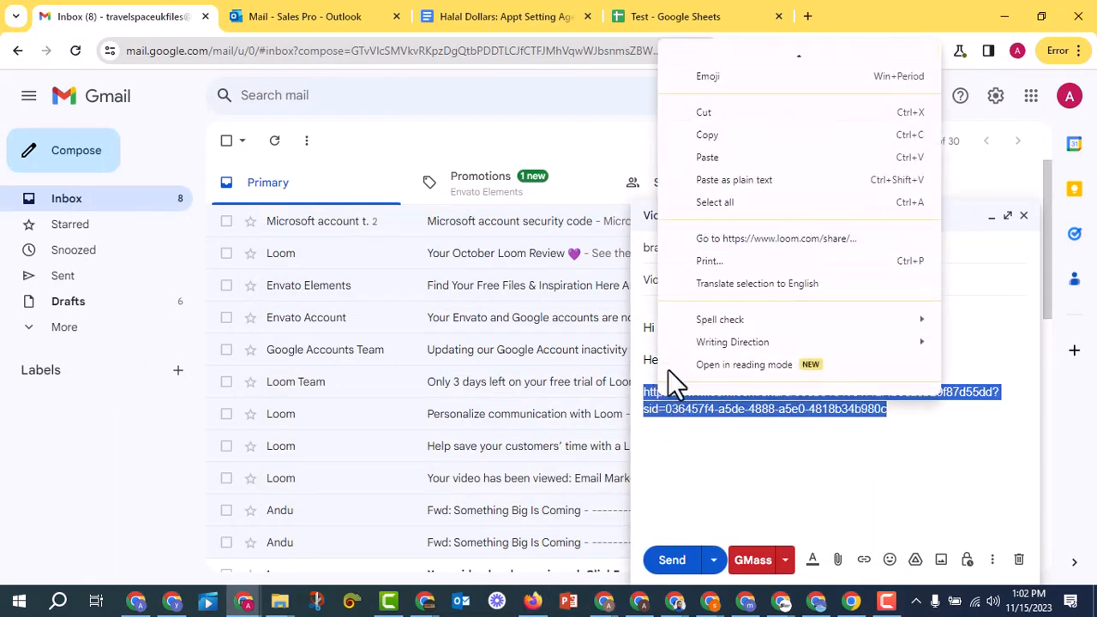
{"action": "left_click", "coordinate": [734, 156]}
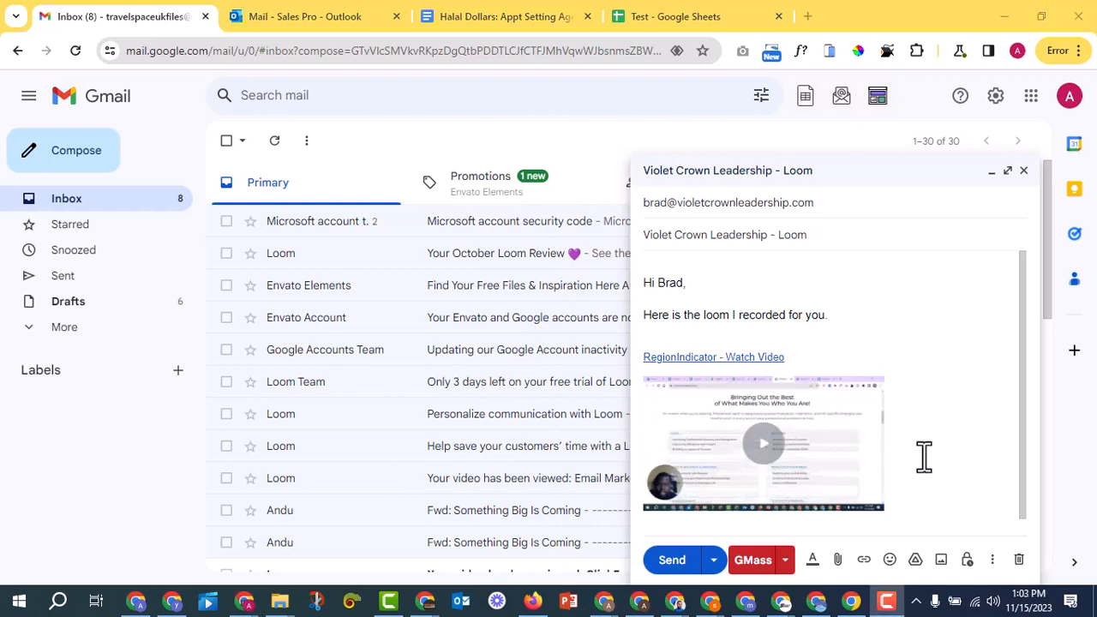
Step: Check the embedded video link and thumbnail in the Violet Crown Leadership - Loom email and send it
{"action": "left_click", "coordinate": [696, 357]}
{"action": "left_click", "coordinate": [856, 345]}
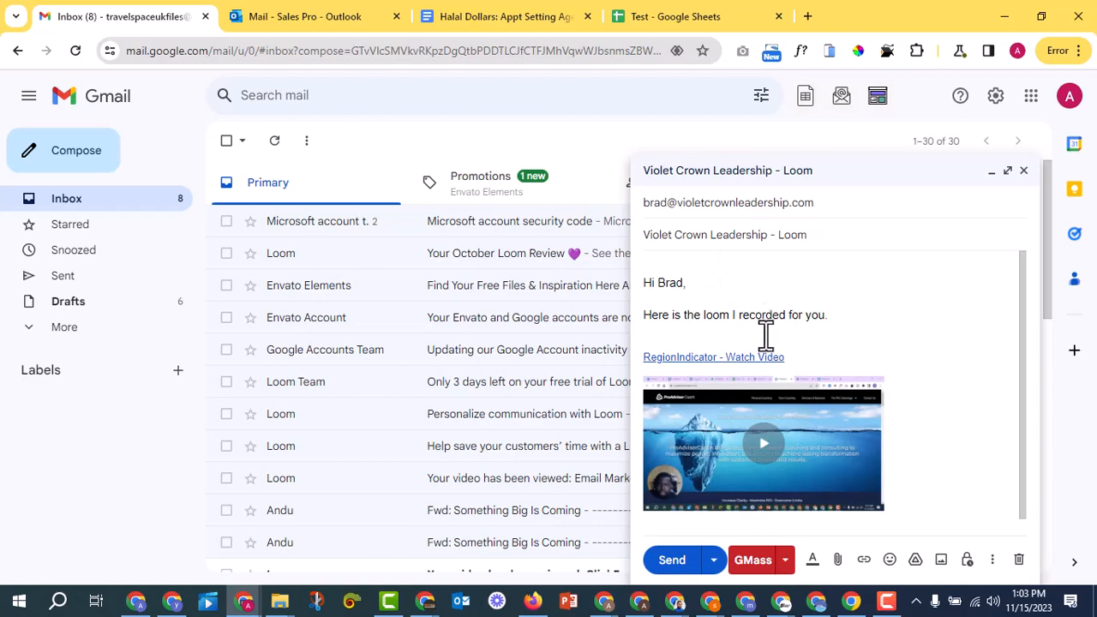
{"action": "scroll", "coordinate": [770, 359], "scroll_direction": "down", "scroll_amount": 1}
{"action": "scroll", "coordinate": [774, 377], "scroll_direction": "up", "scroll_amount": 1}
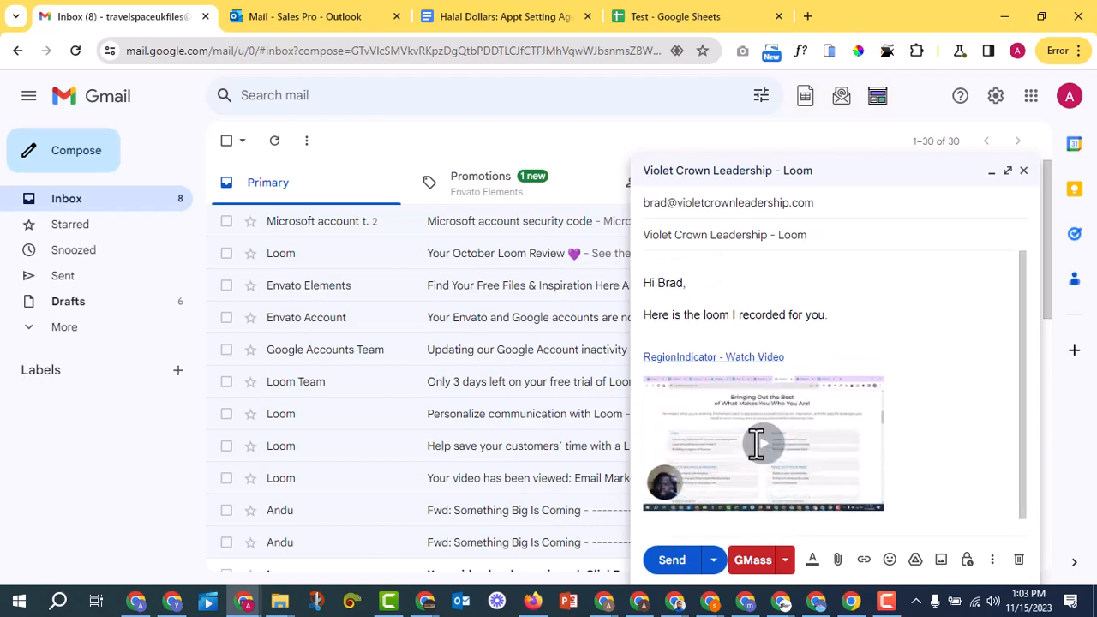
{"action": "left_click", "coordinate": [688, 561]}
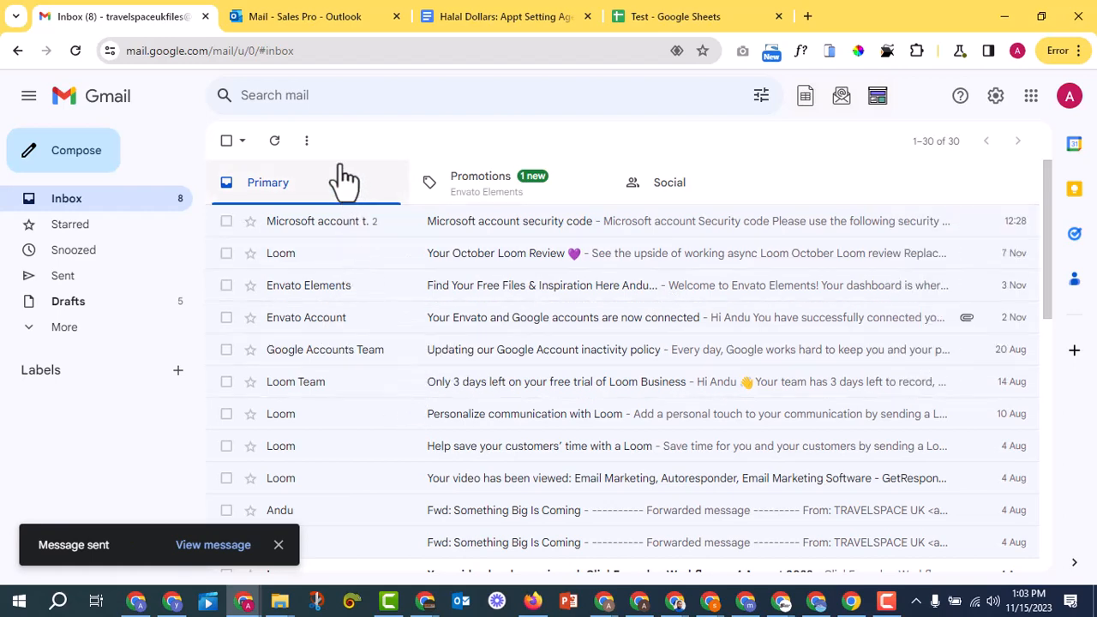
Step: Switch to Outlook and start a new blank email message
{"action": "left_click", "coordinate": [336, 24]}
{"action": "left_click", "coordinate": [107, 155]}
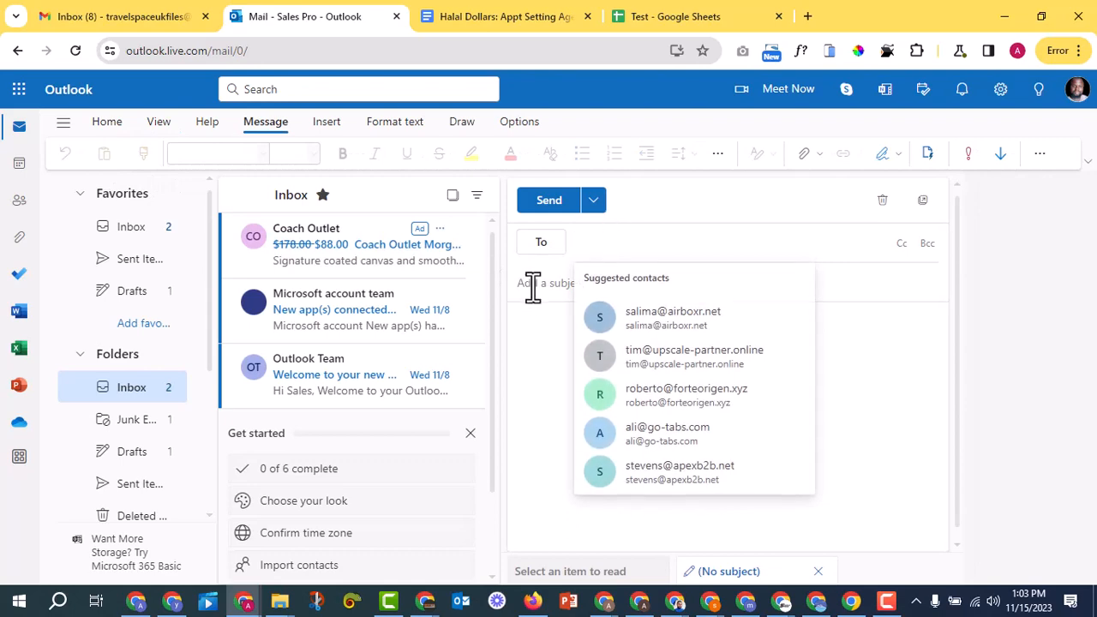
{"action": "left_click", "coordinate": [531, 286]}
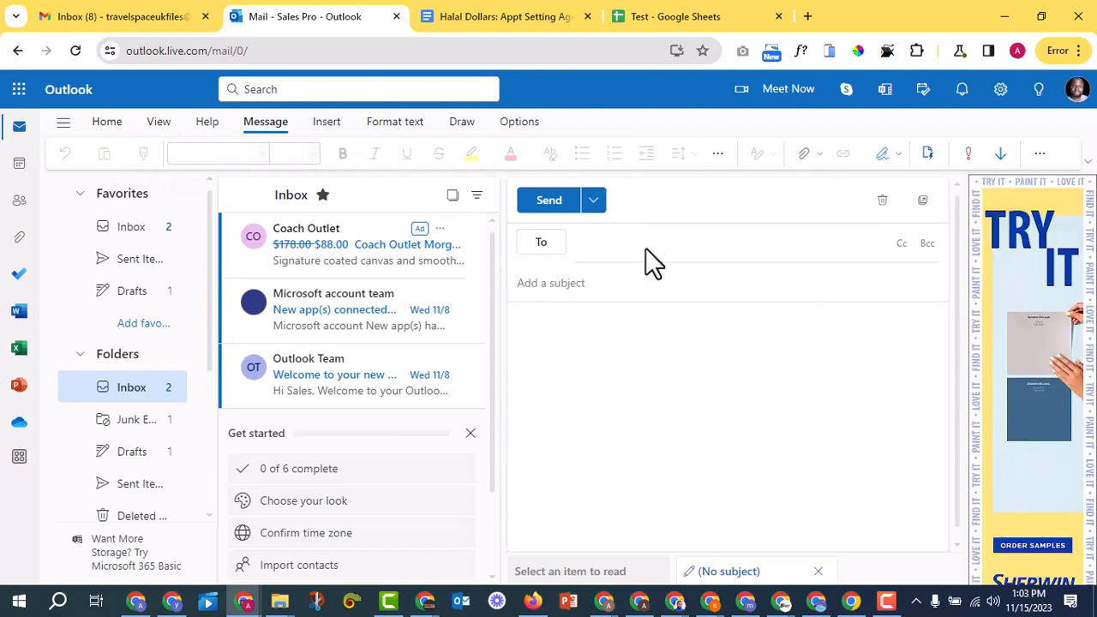
Step: Review the subject, greeting and body of the Dental Care non-Loom main message in the Halal Dollars: Appt Setting Agency document
{"action": "left_click", "coordinate": [138, 19]}
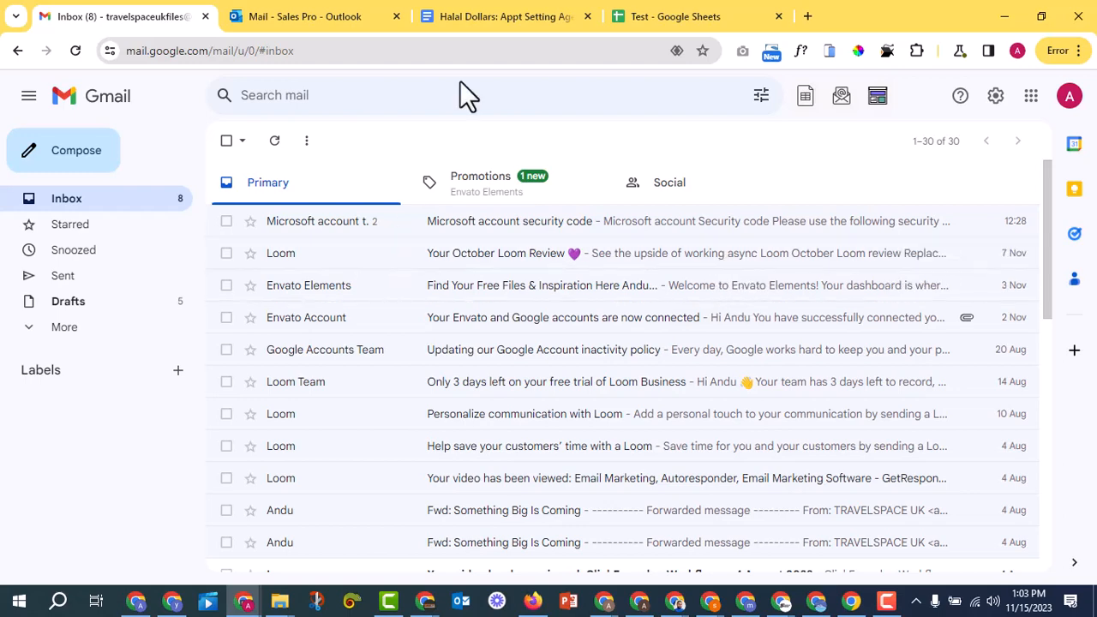
{"action": "left_click", "coordinate": [507, 10]}
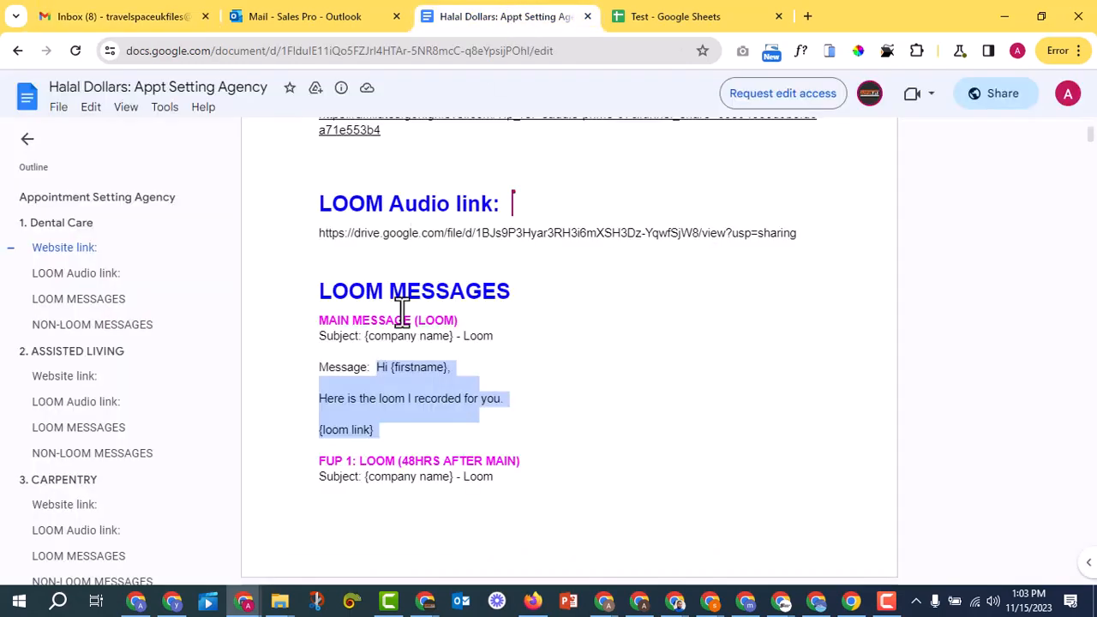
{"action": "left_click", "coordinate": [93, 325]}
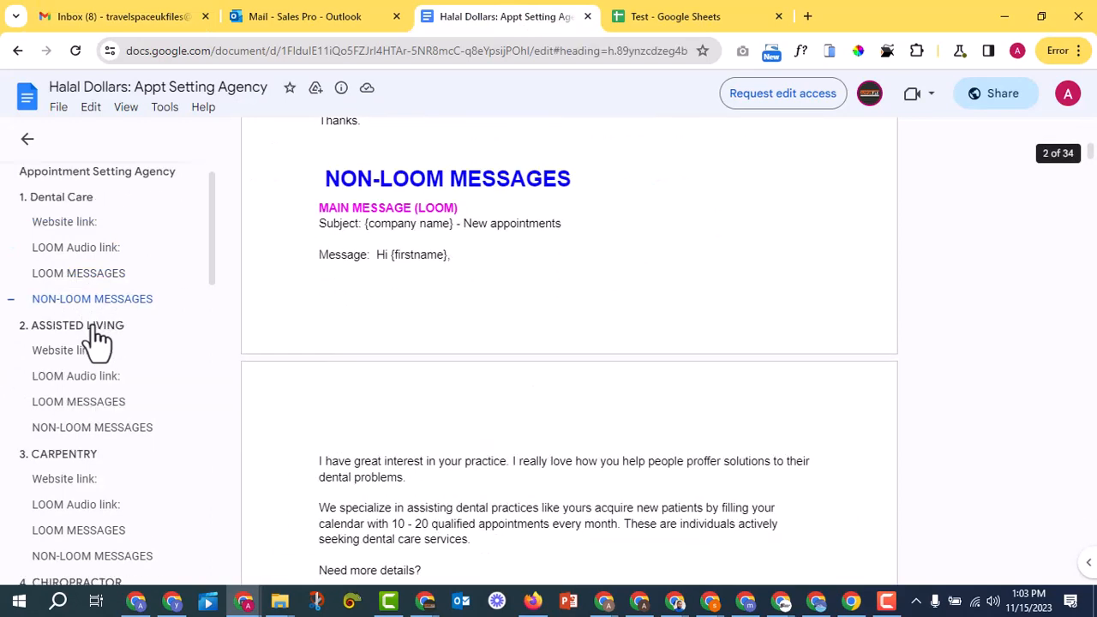
{"action": "left_click_drag", "start_coordinate": [381, 223], "coordinate": [509, 221]}
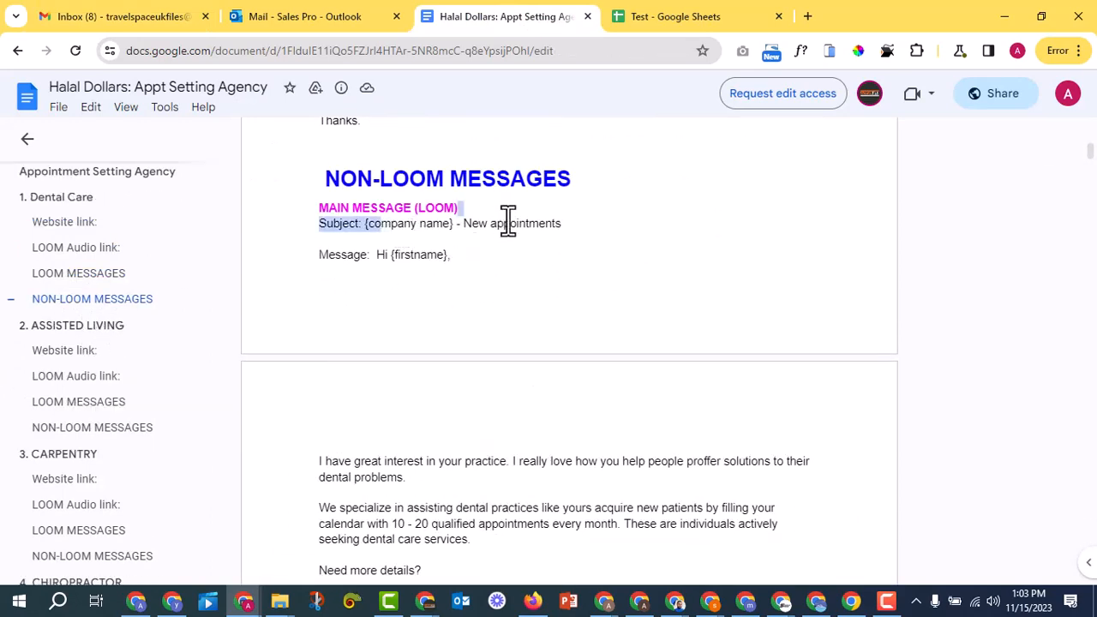
{"action": "left_click_drag", "start_coordinate": [394, 255], "coordinate": [440, 269]}
{"action": "scroll", "coordinate": [440, 404], "scroll_direction": "down", "scroll_amount": 2}
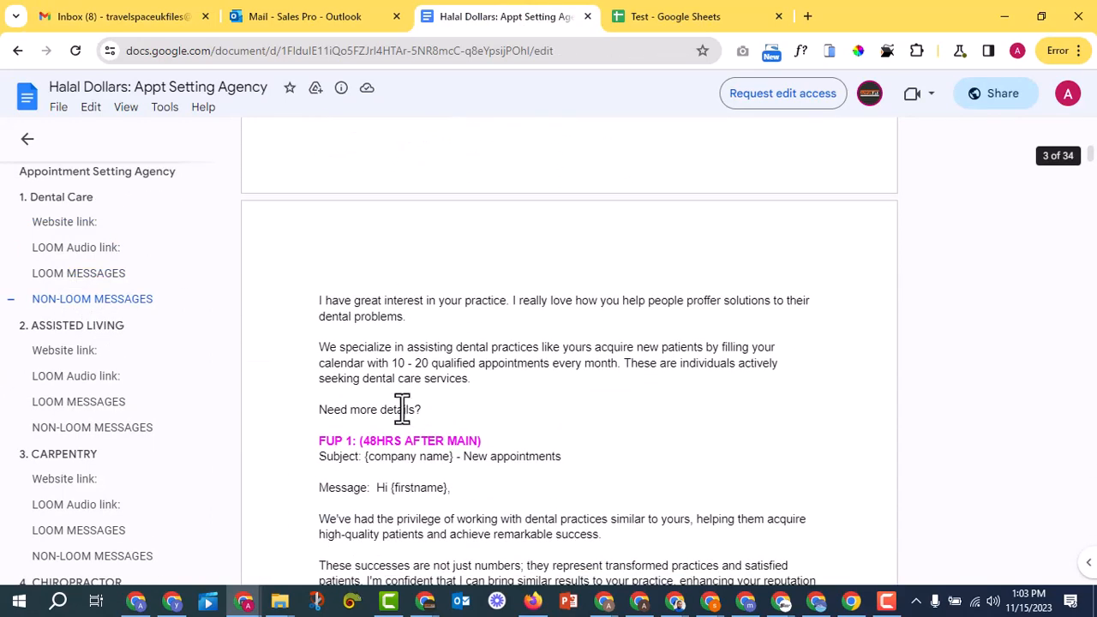
{"action": "left_click_drag", "start_coordinate": [342, 410], "coordinate": [407, 409]}
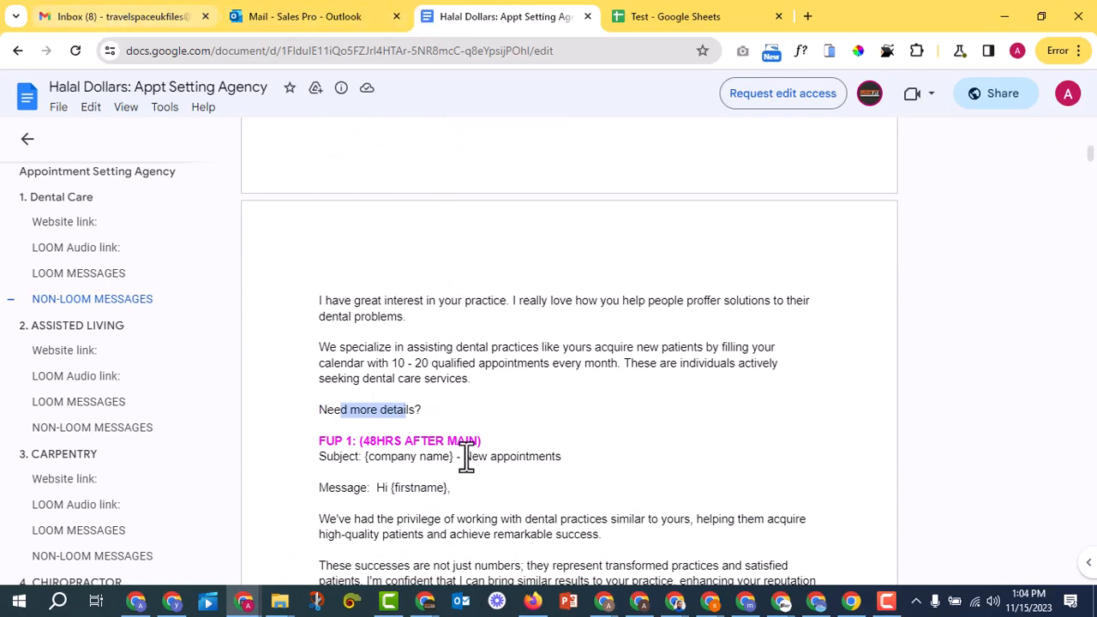
{"action": "left_click", "coordinate": [120, 24]}
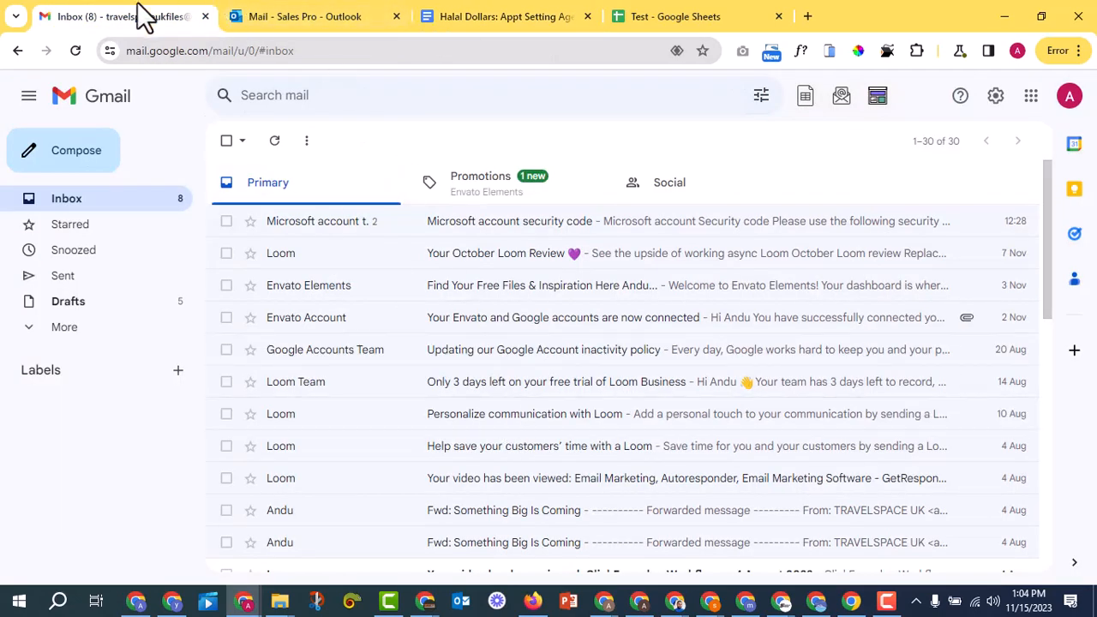
{"action": "left_click", "coordinate": [332, 28]}
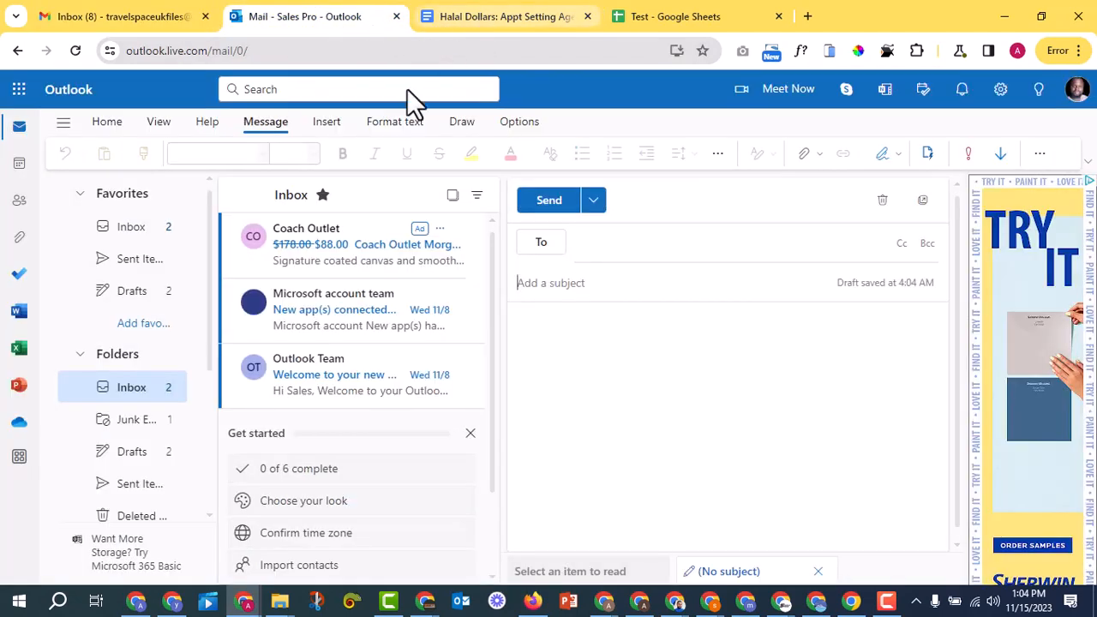
{"action": "right_click", "coordinate": [306, 19]}
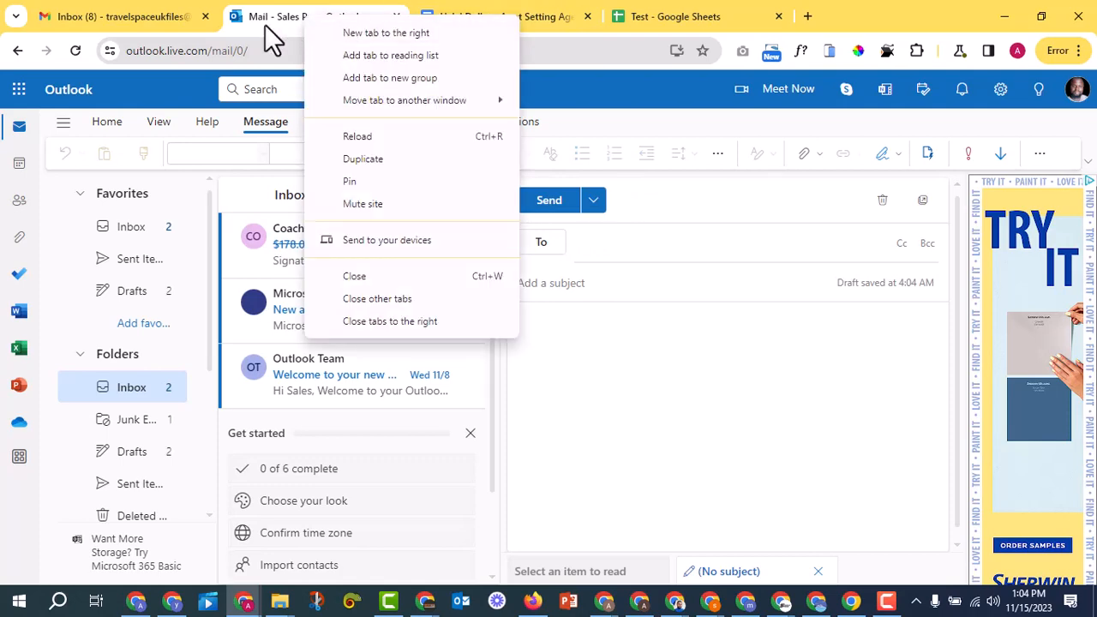
{"action": "left_click", "coordinate": [266, 25]}
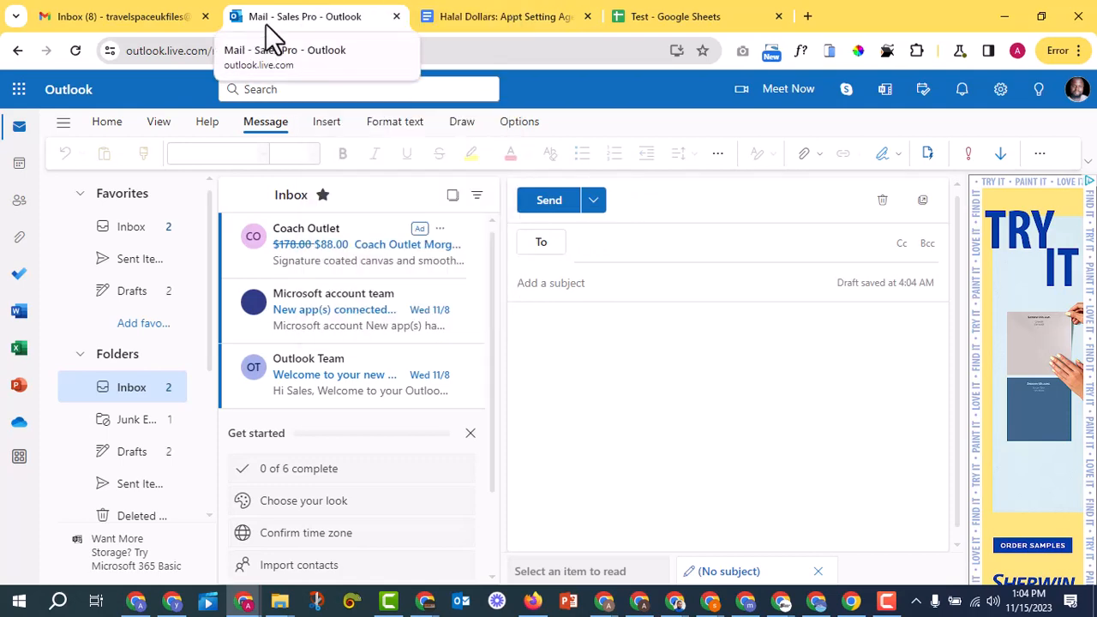